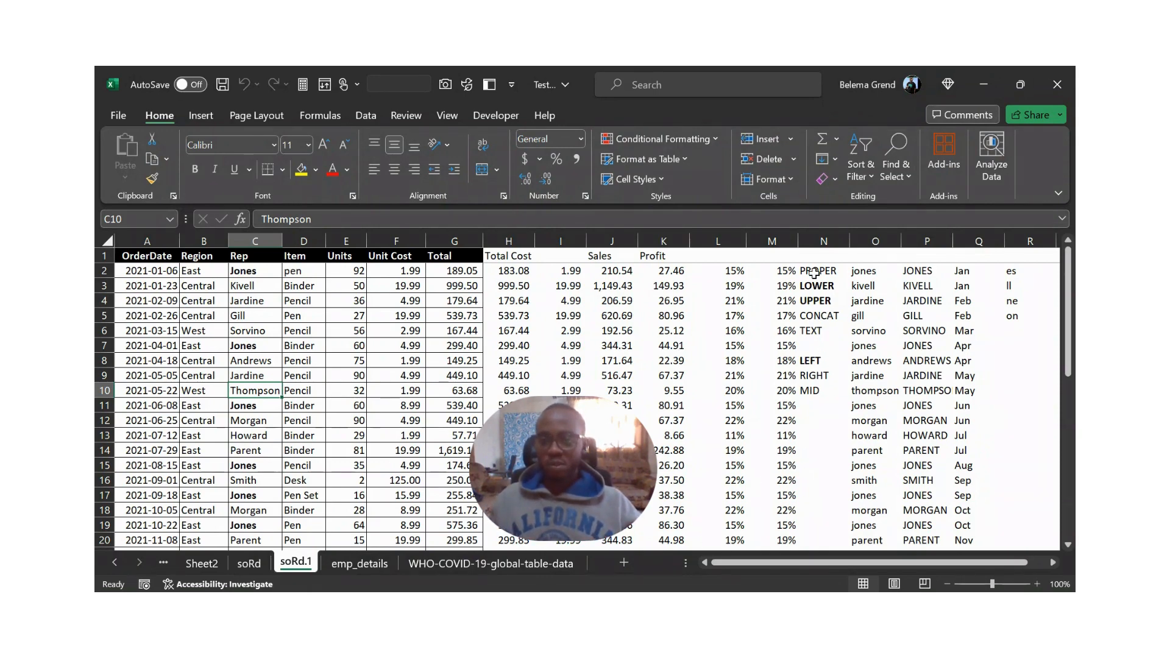
- Clear the contents of column N and every column after it on the soRd.1 sheet, and return to cell A1
left_click(811, 241)
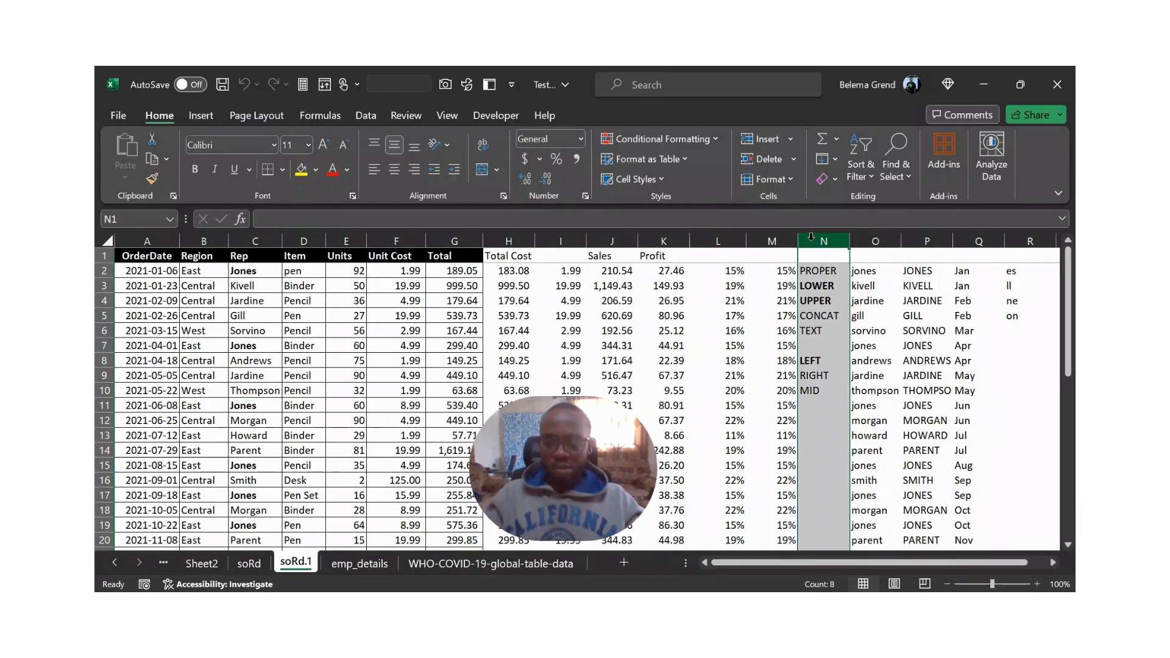
key("ctrl+shift+Right")
key("Delete")
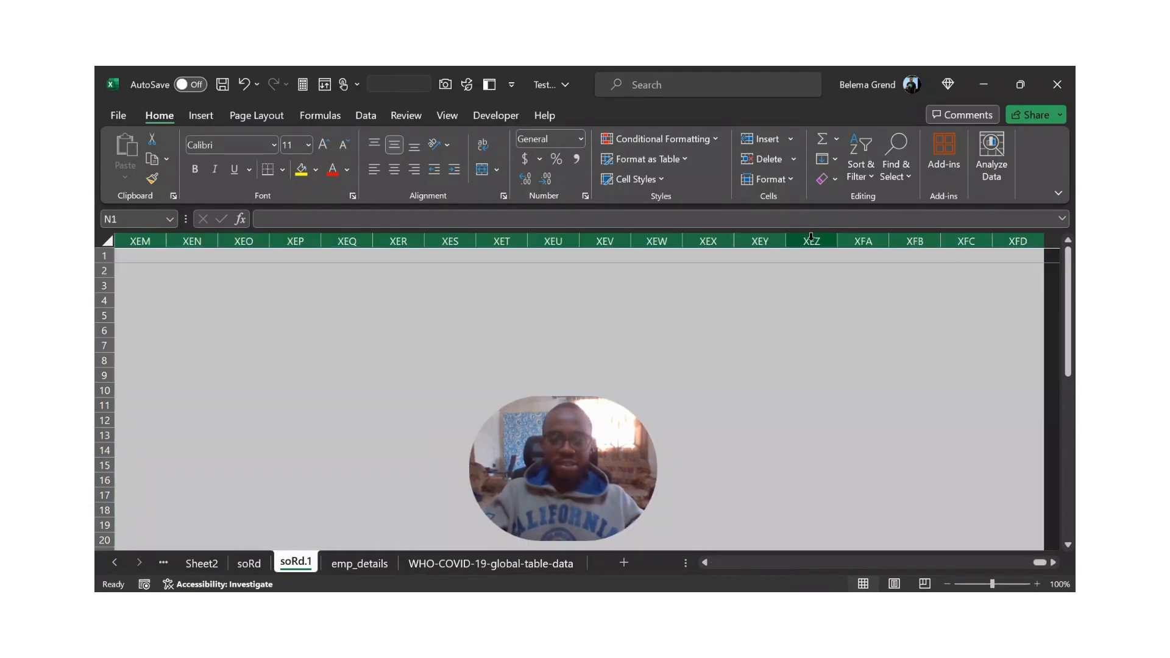
key("ctrl+BackSpace")
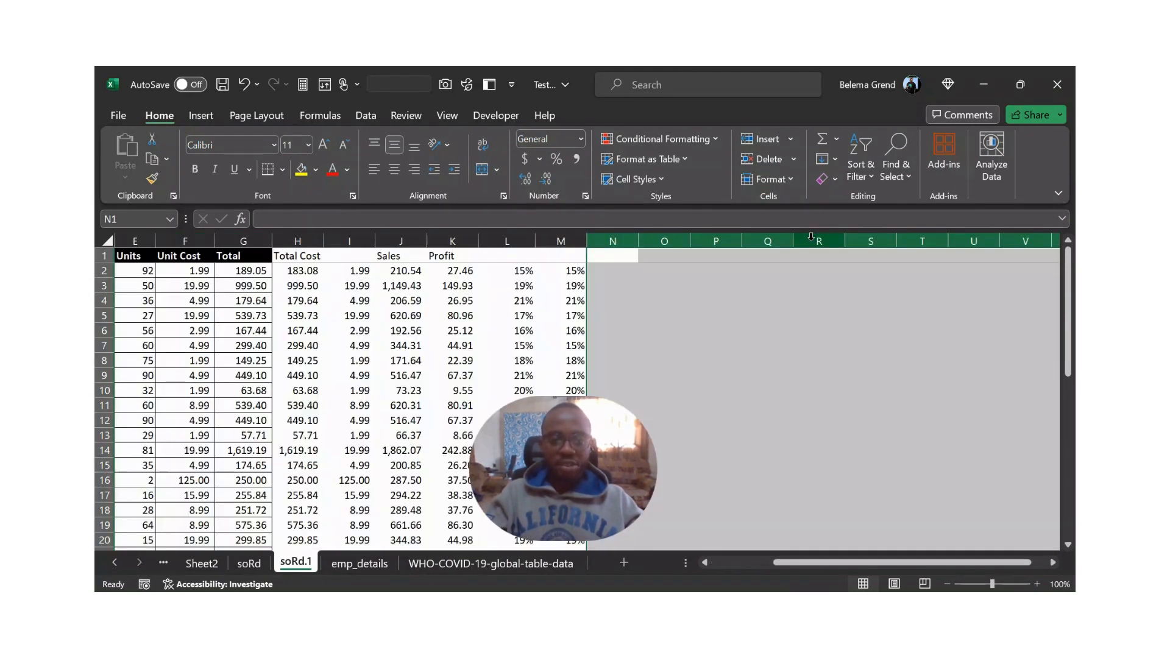
key("ctrl+Home")
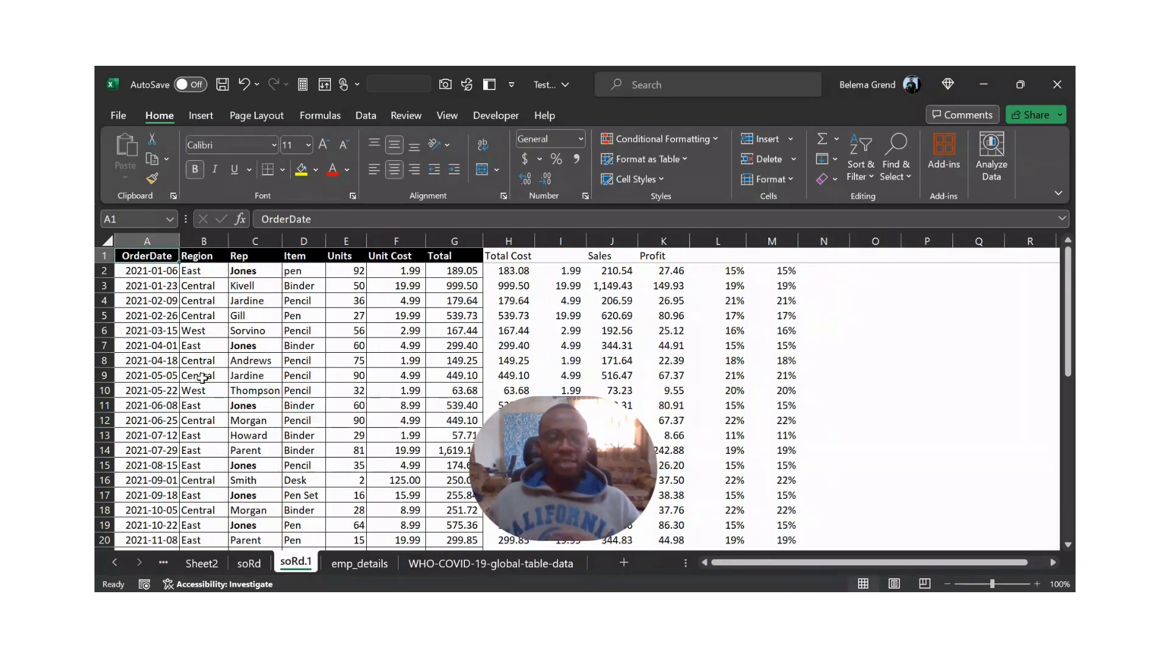
- Look through the order records on the soRd.1 sheet and compare them with the formatted table on the soRd sheet
scroll(190, 345, "down", 9)
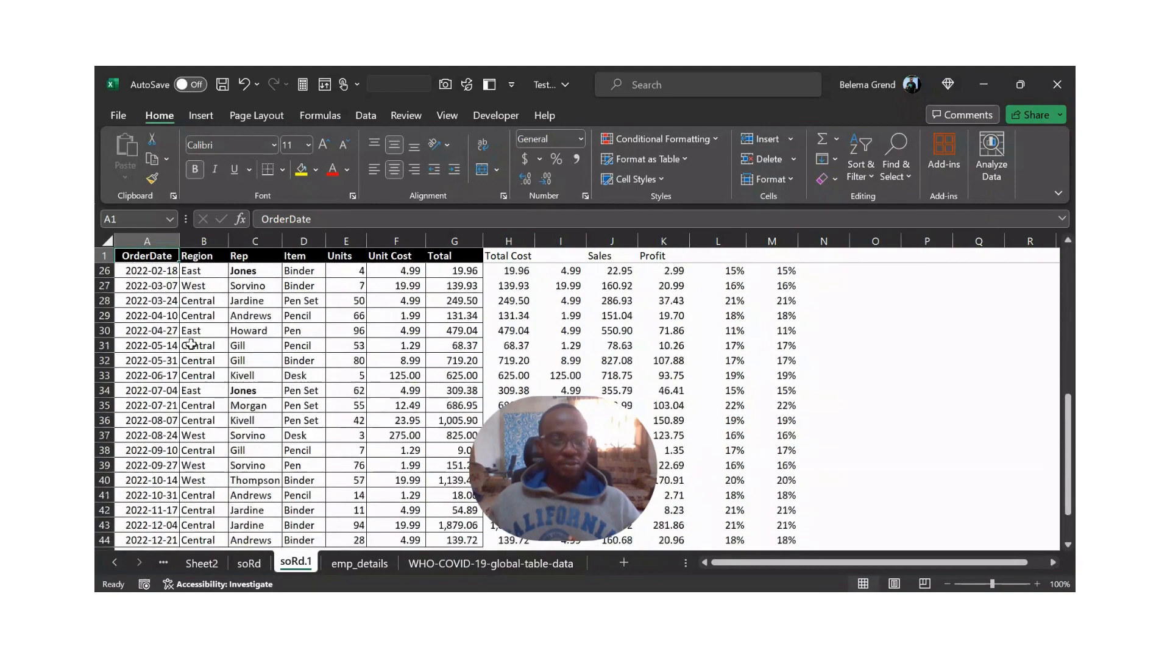
scroll(191, 345, "up", 9)
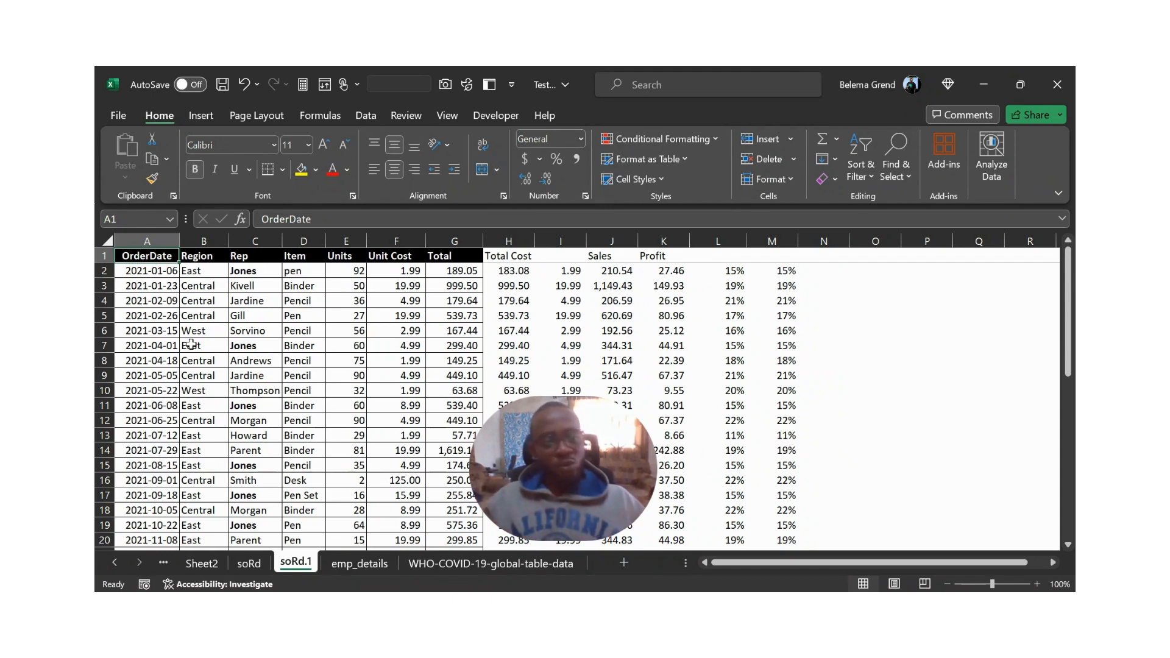
scroll(191, 344, "down", 9)
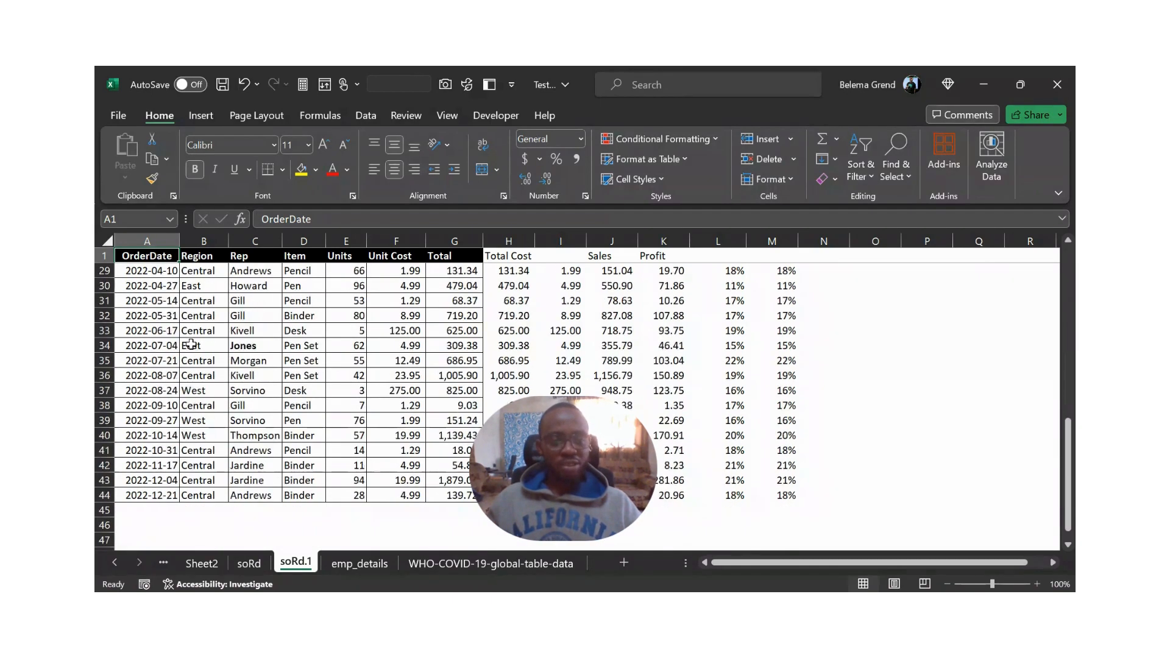
scroll(191, 344, "up", 9)
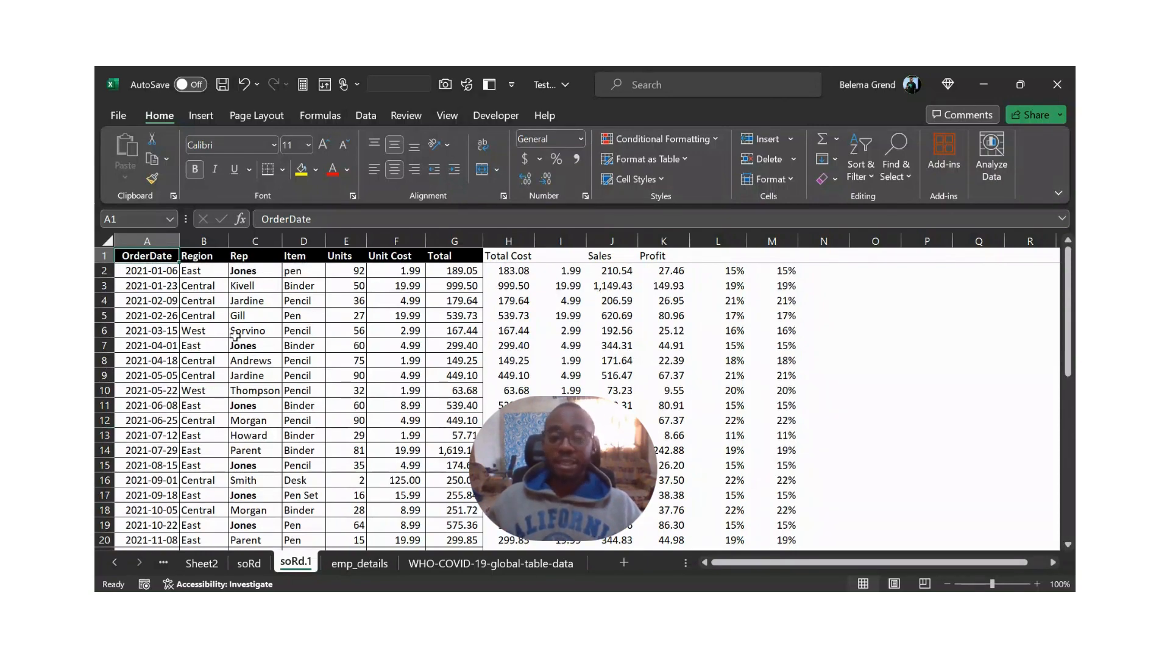
scroll(234, 336, "down", 11)
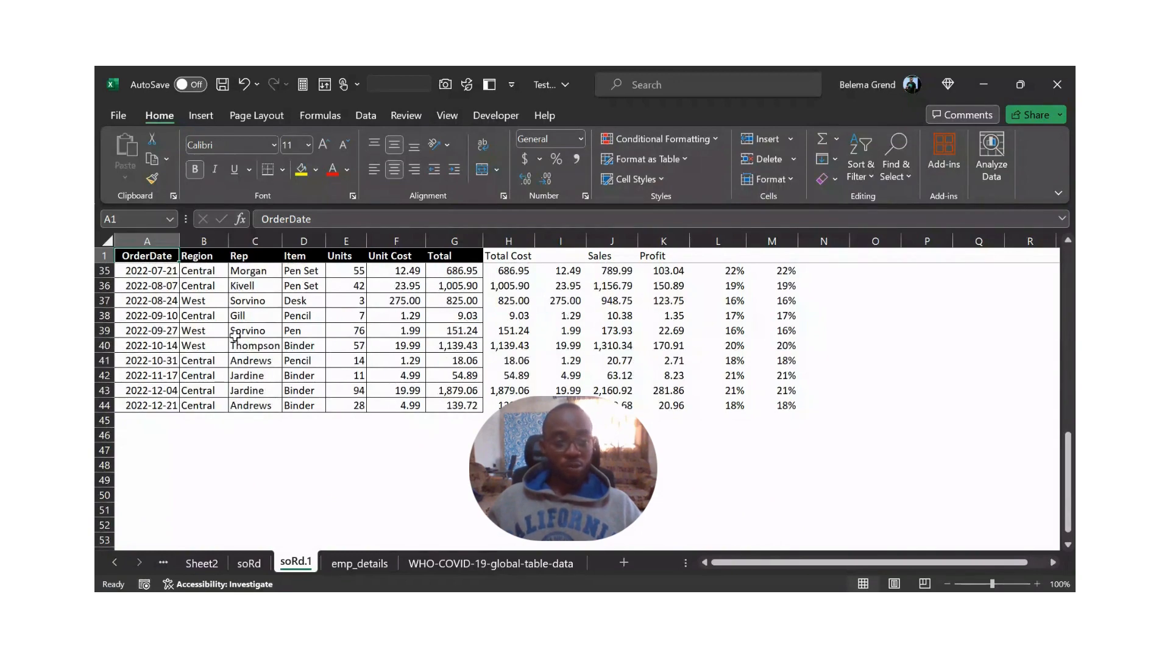
scroll(235, 336, "up", 11)
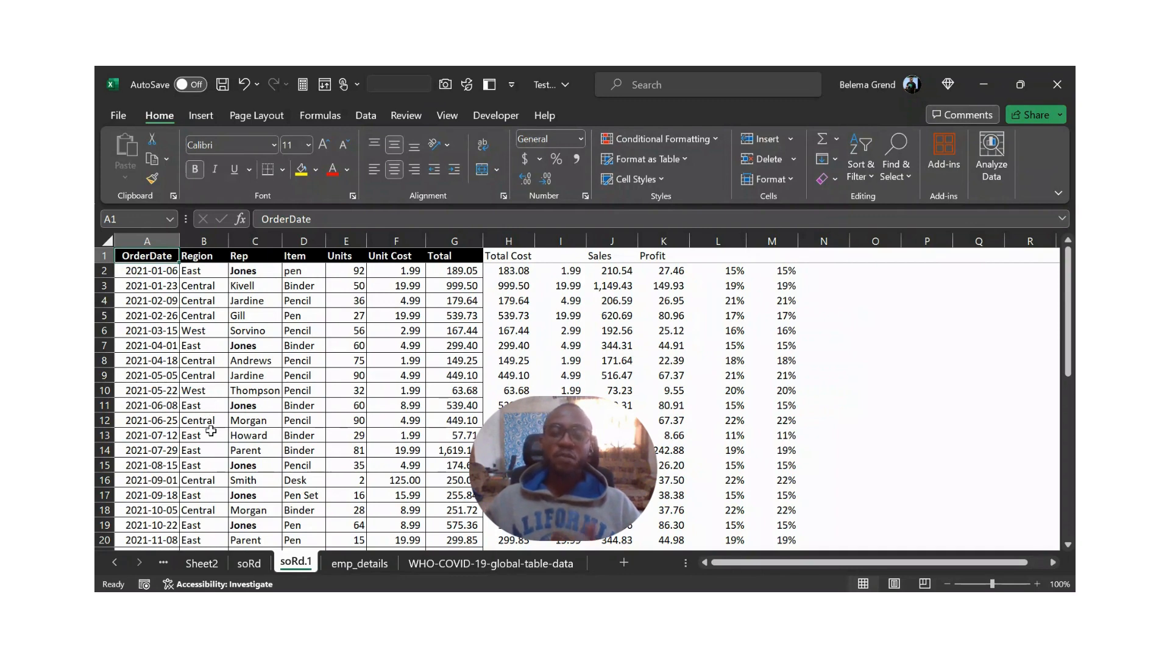
left_click(256, 566)
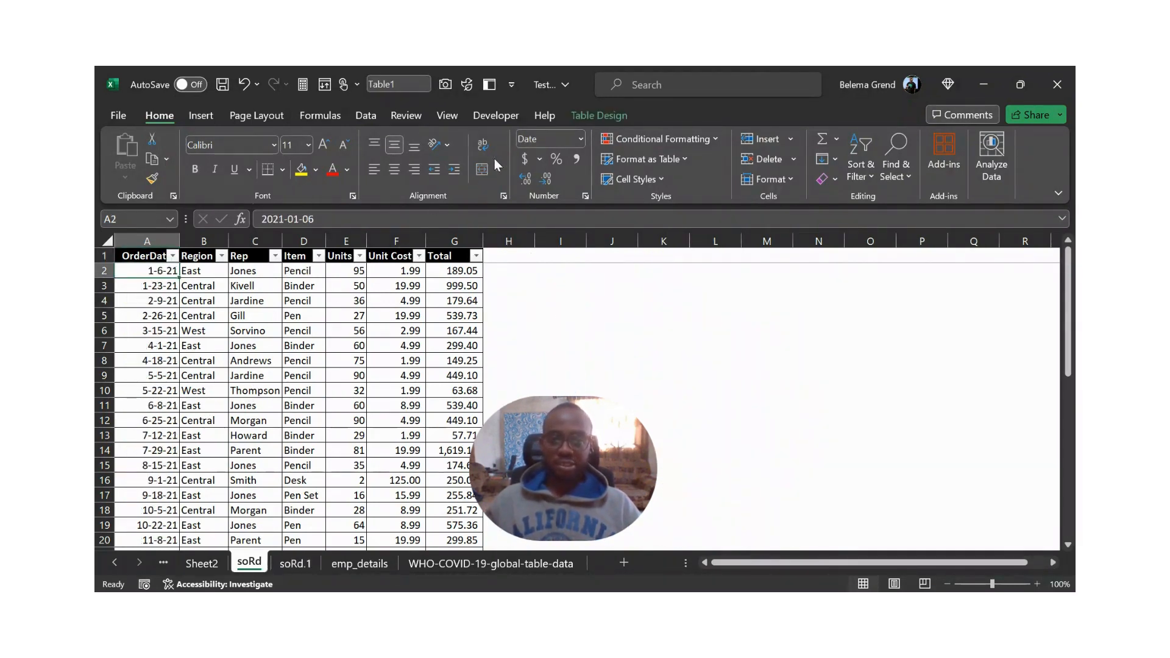
left_click(295, 566)
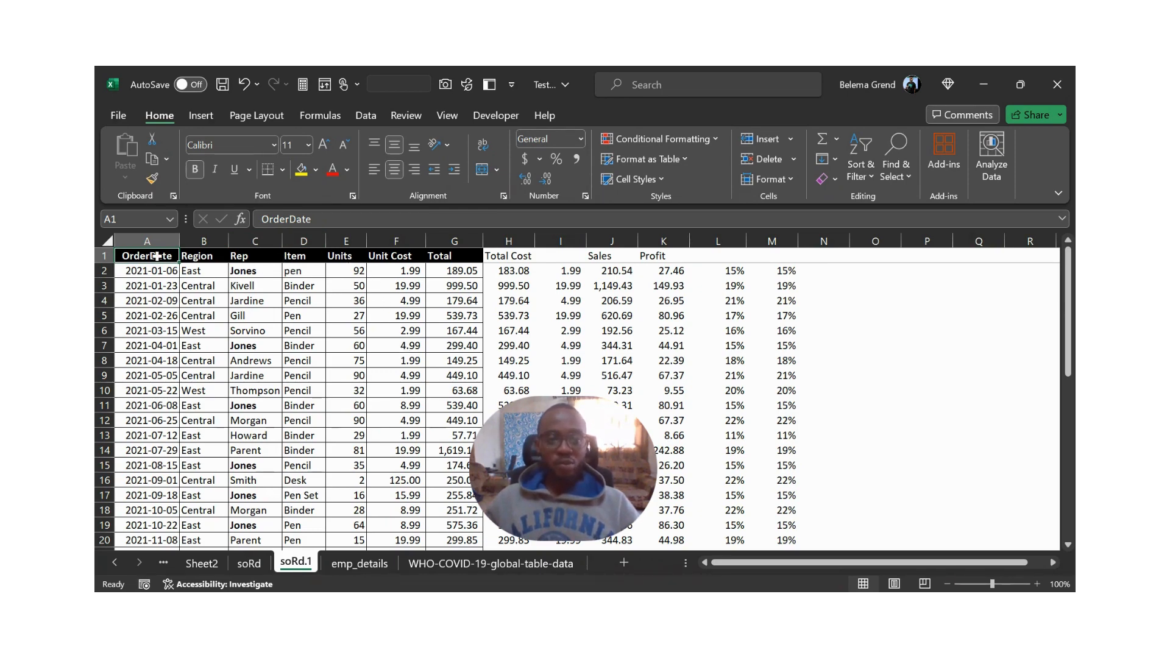
- Select the order data from OrderDate to Total, A1:G44, as the source for a PivotTable
left_click_drag(160, 260, 455, 377)
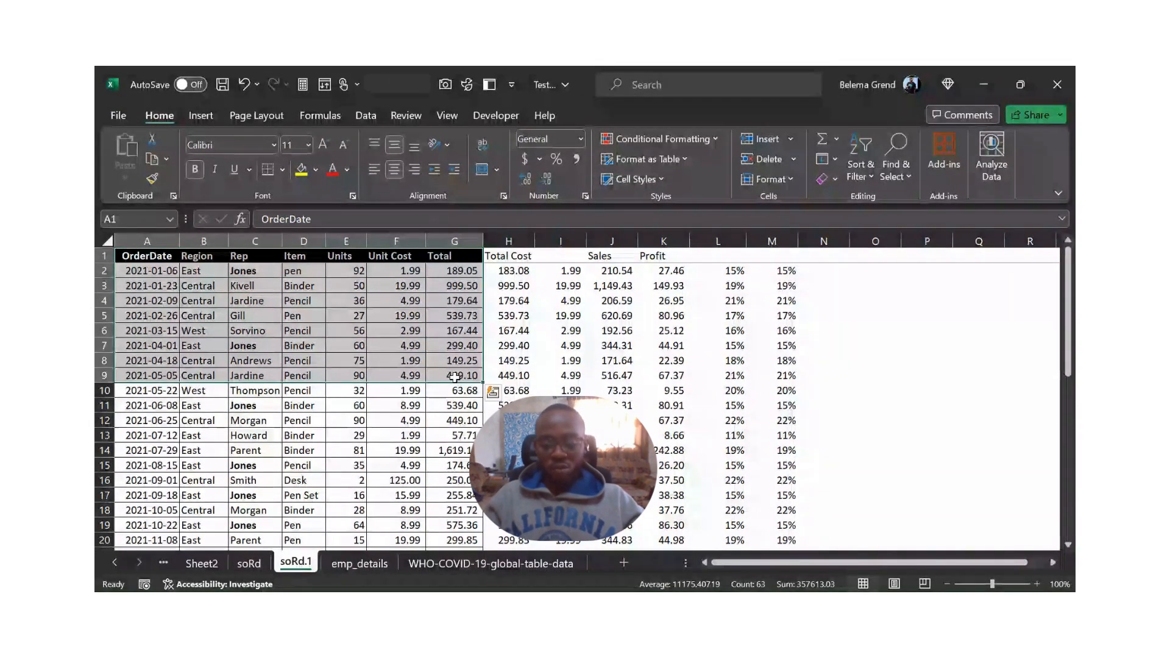
key("ctrl+shift+Down")
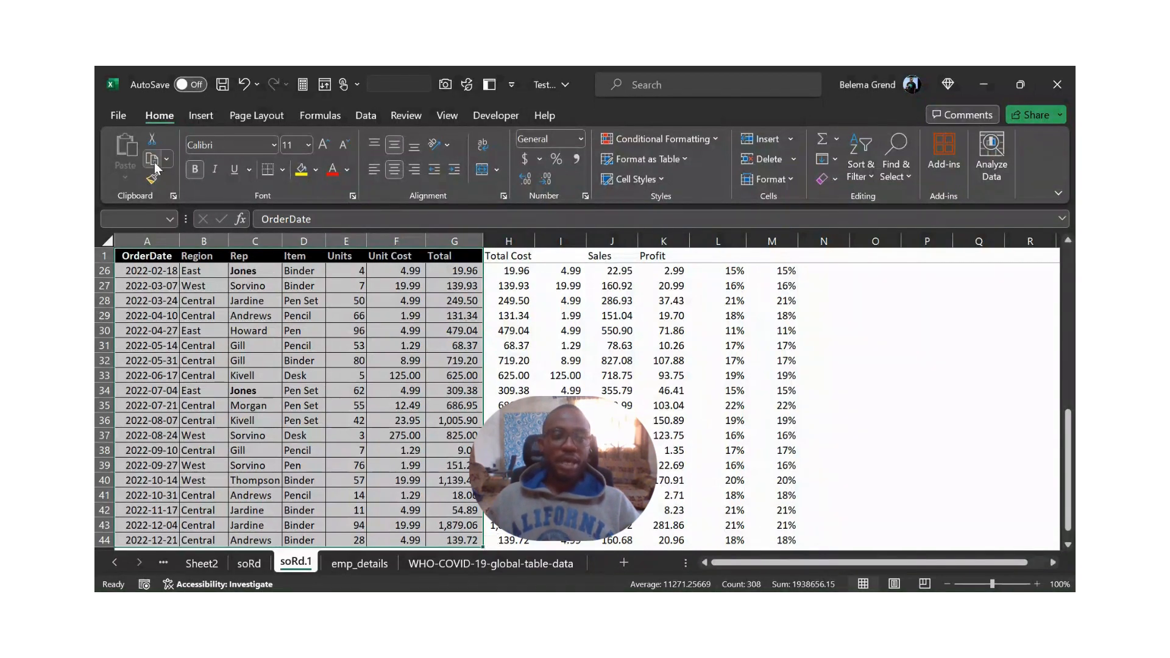
left_click(200, 116)
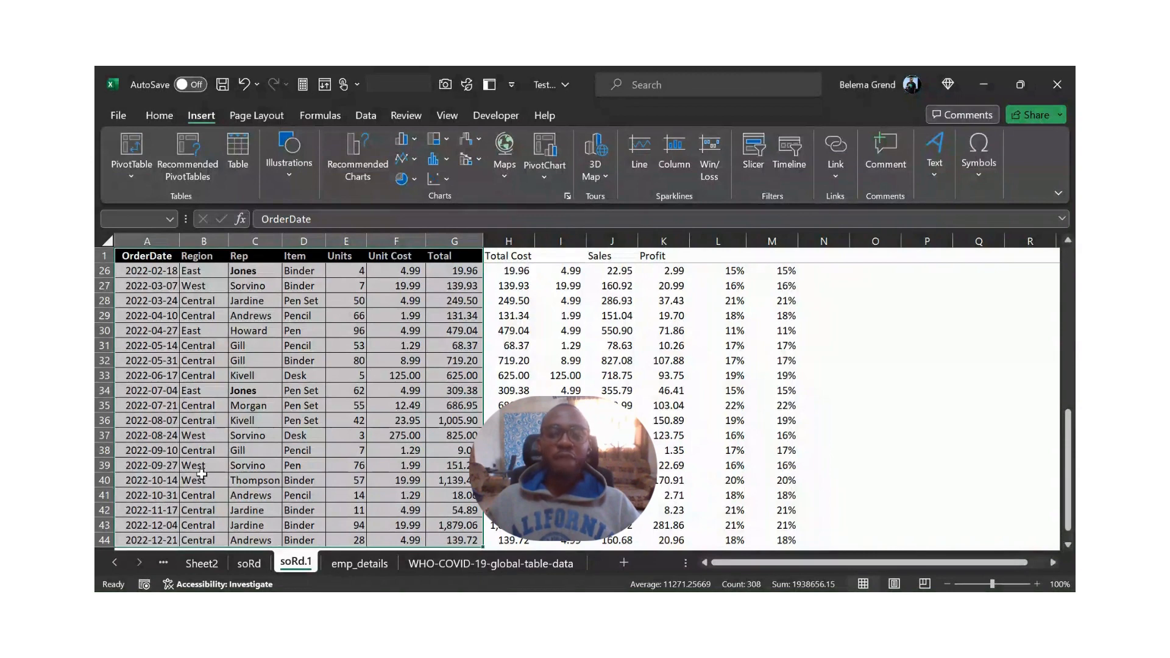
- Check the table design tools, including Summarize with PivotTable, for the table on the soRd sheet and return to soRd.1
left_click(249, 564)
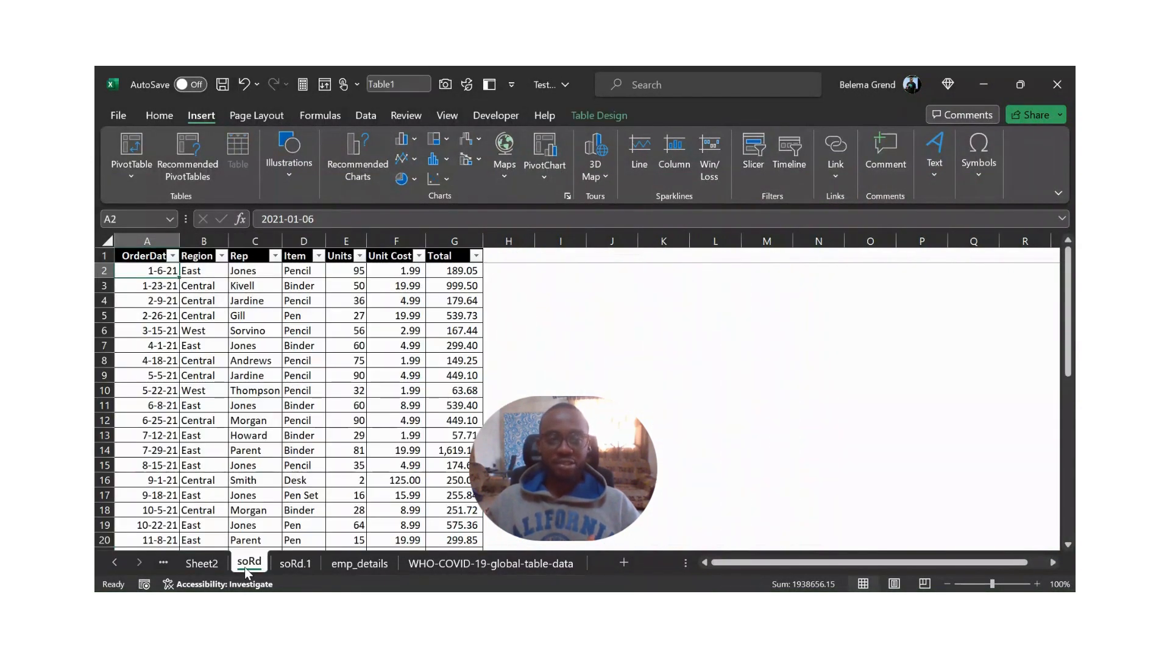
left_click(581, 119)
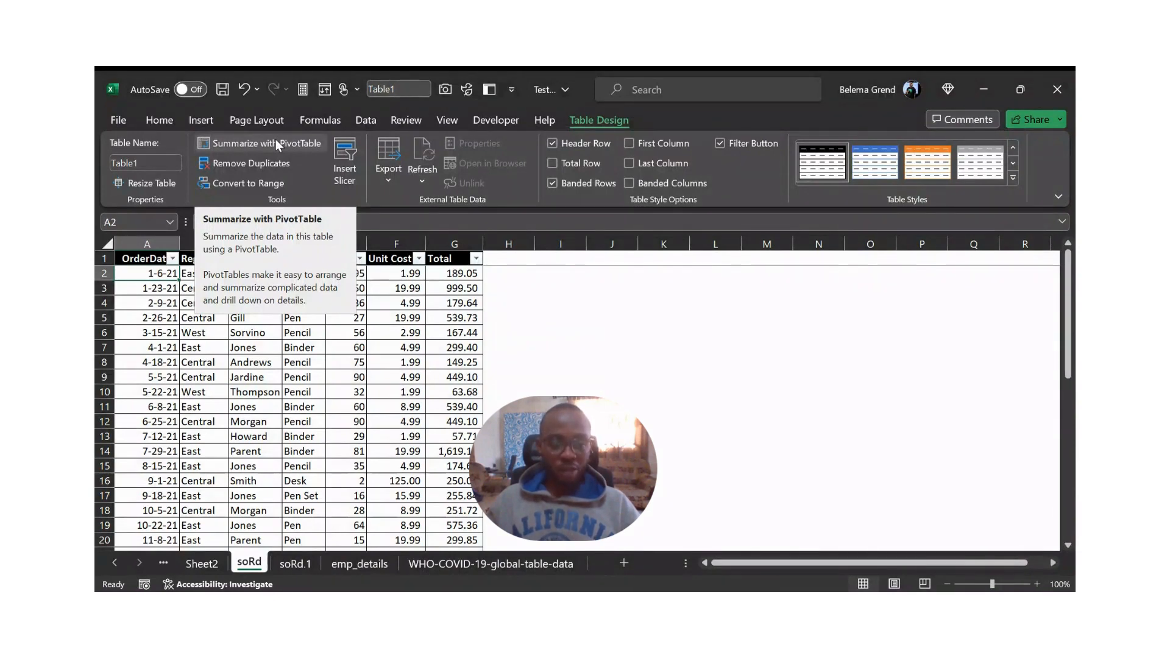
left_click(297, 564)
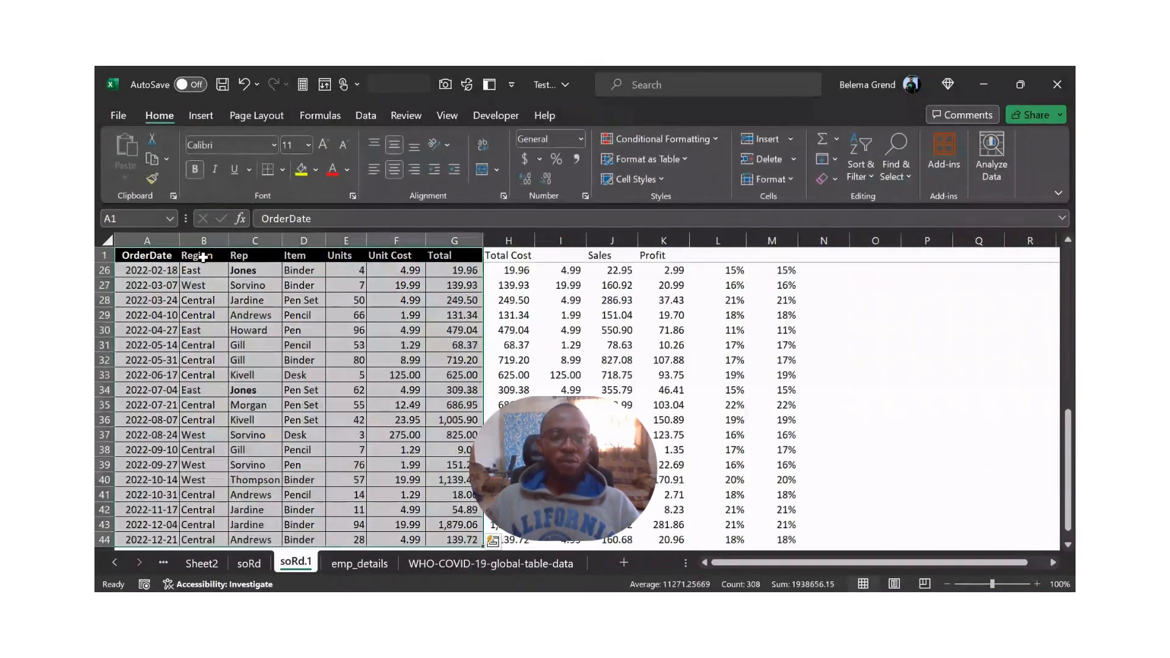
- Insert a PivotTable from the selected order data range on a new worksheet
left_click(199, 118)
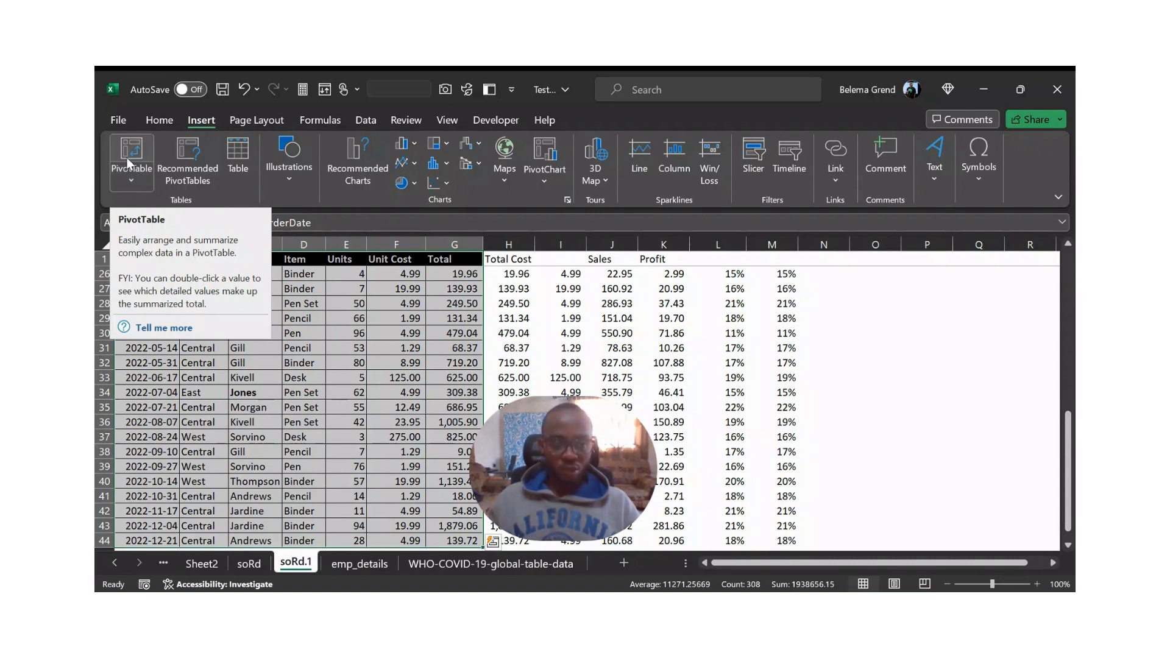
left_click(130, 178)
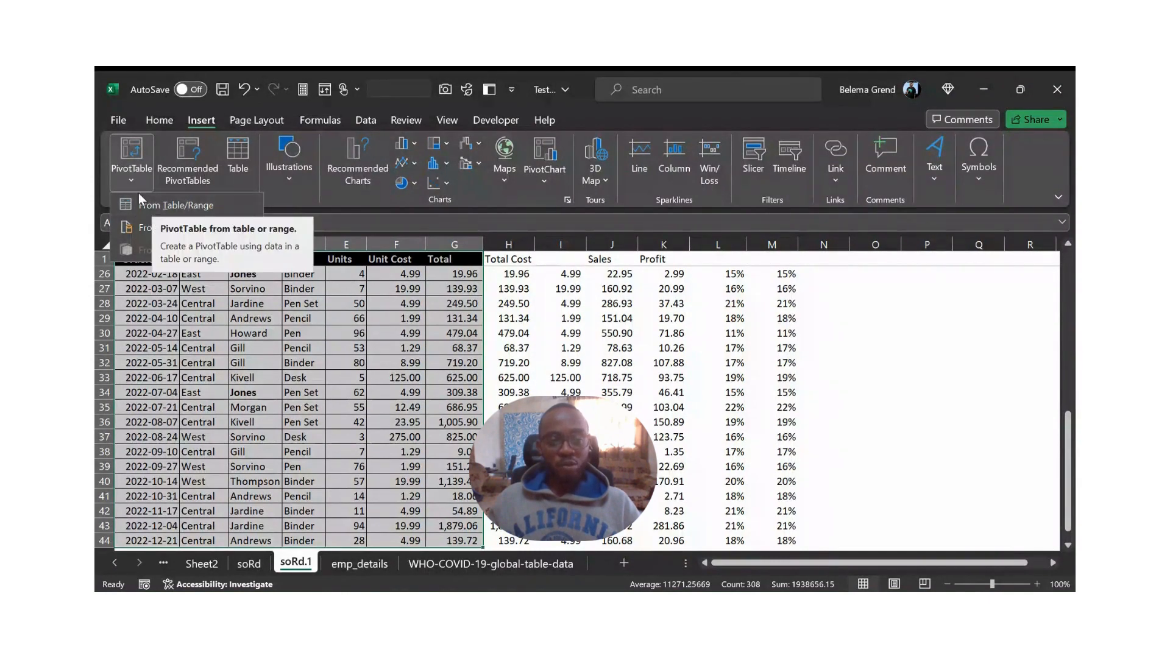
left_click(130, 182)
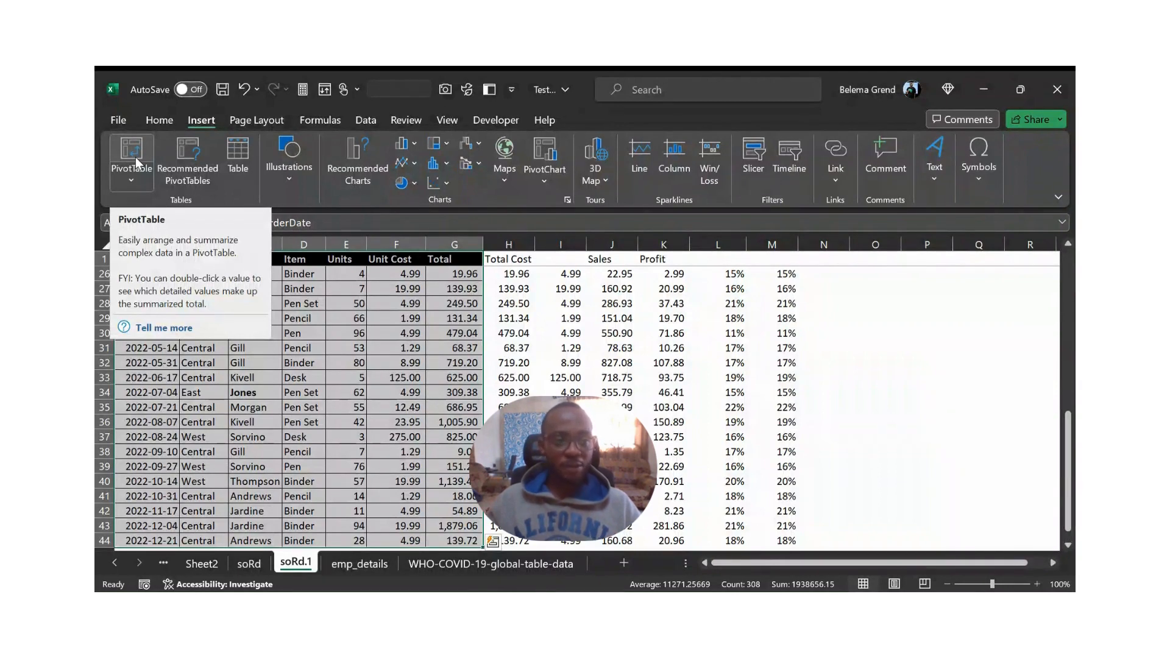
left_click(136, 158)
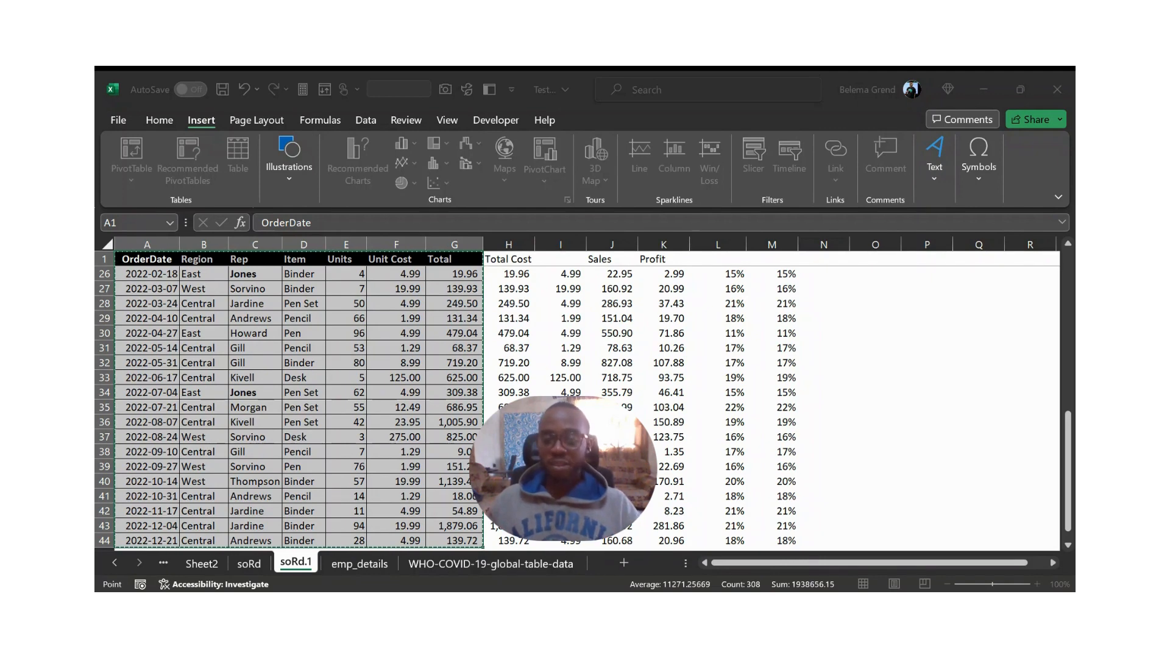
key("Escape")
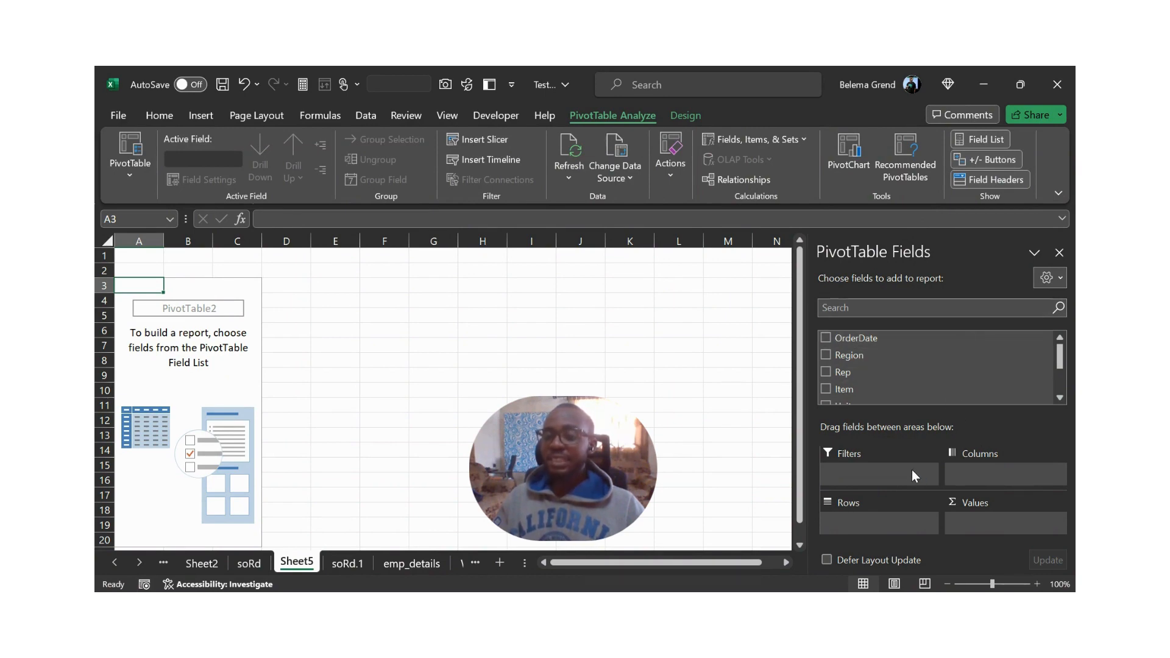
- Arrange the field list and areas side by side, and build the PivotTable with Region as rows, Item as columns and Units as summed values
left_click(1061, 282)
left_click(1005, 349)
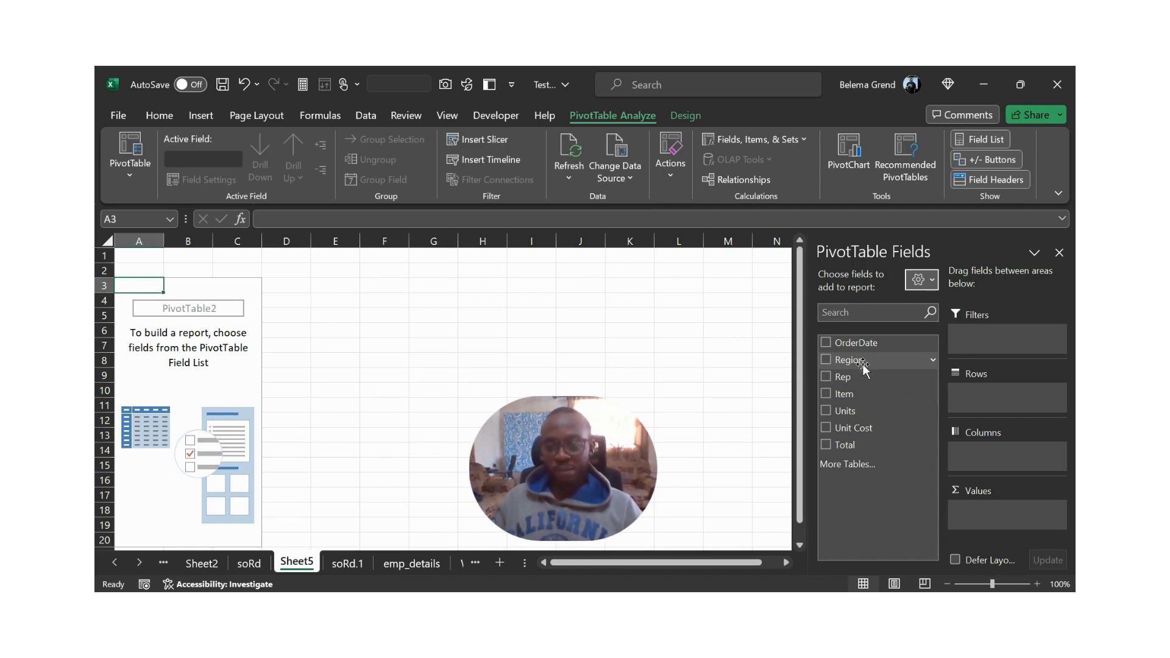
left_click_drag(863, 366, 982, 400)
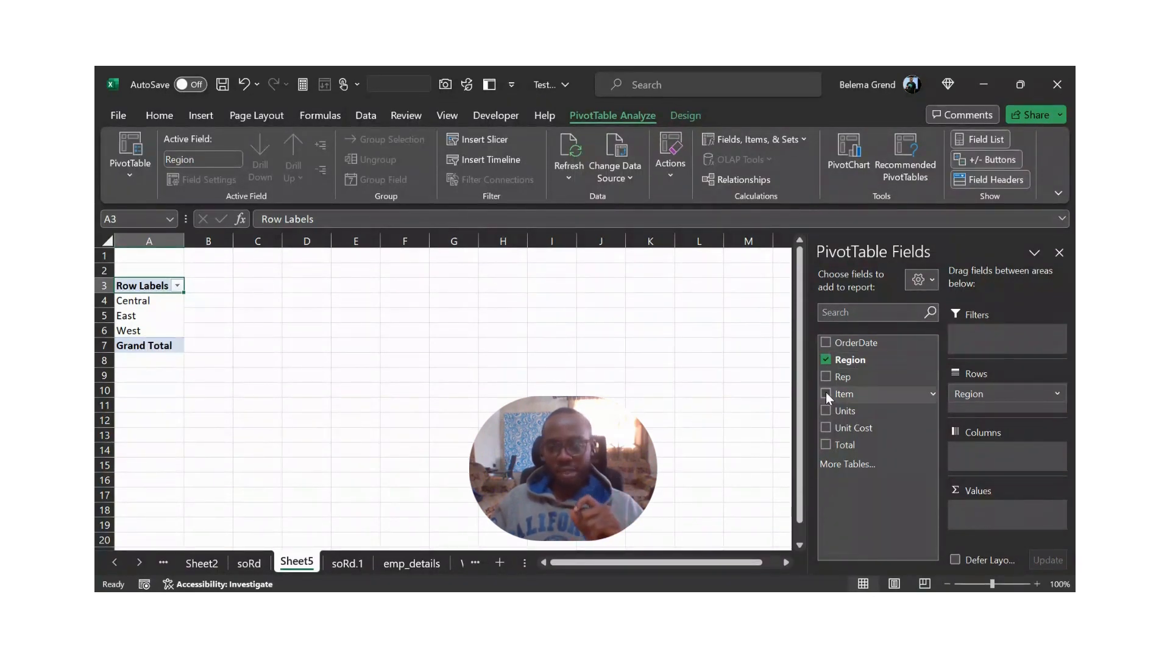
mouse_move(825, 392)
left_mouse_down()
mouse_move(910, 390)
mouse_move(962, 422)
mouse_move(980, 456)
left_mouse_up()
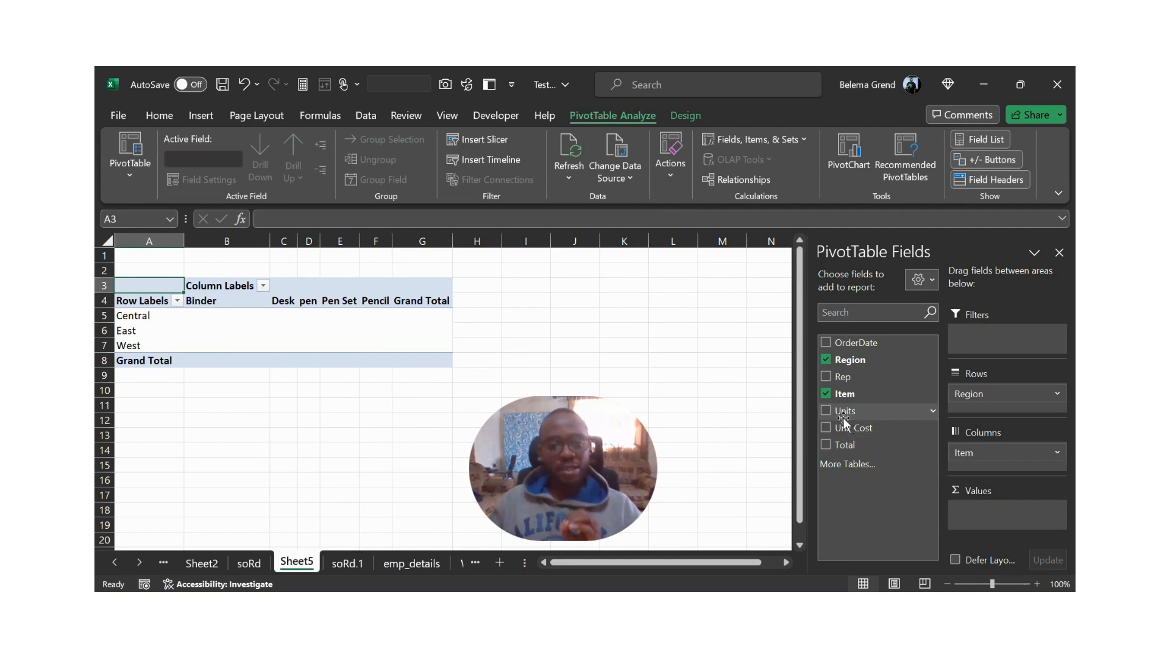
left_click_drag(844, 418, 987, 523)
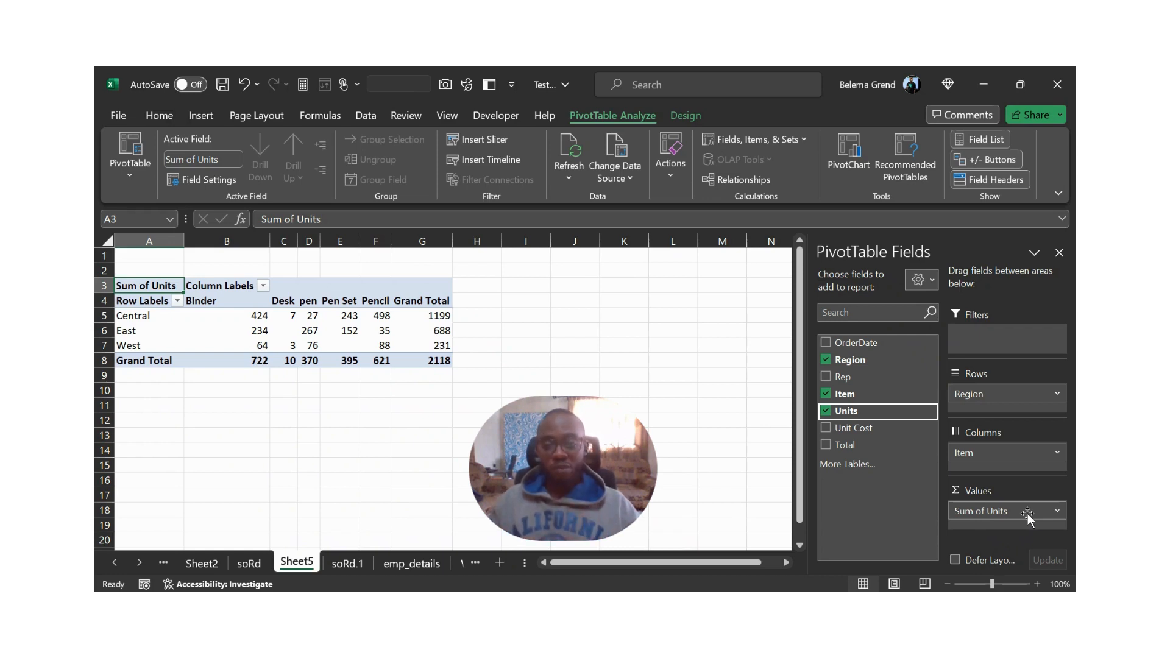
- Open the value field settings of the Sum of Units field
left_click(1058, 510)
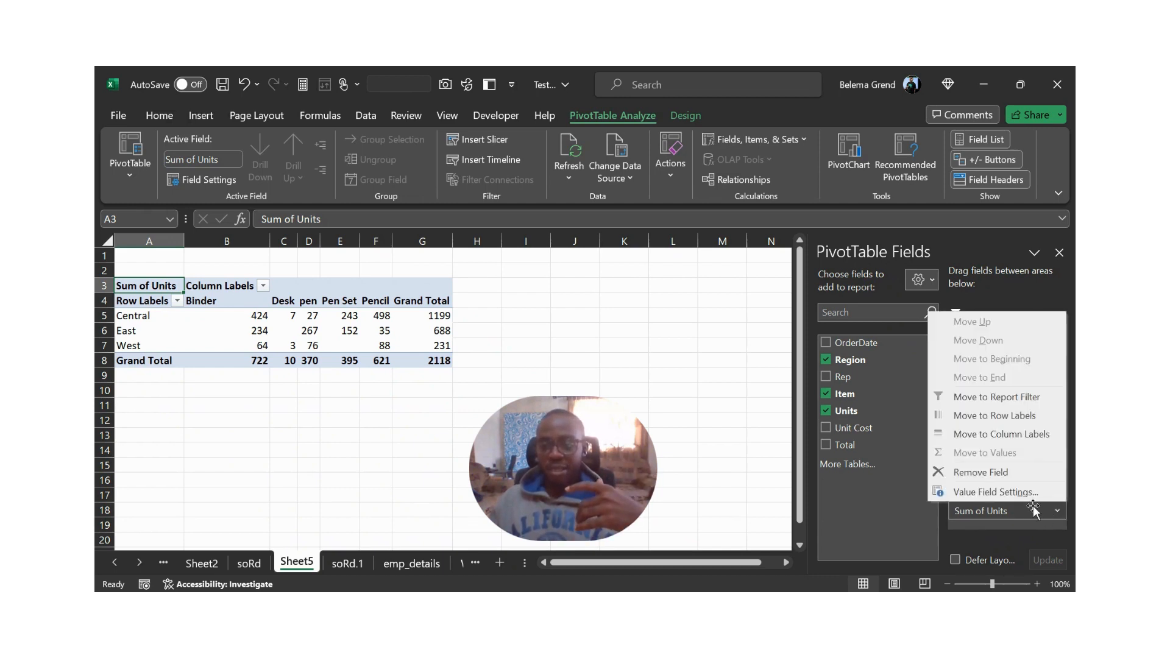
left_click(1015, 491)
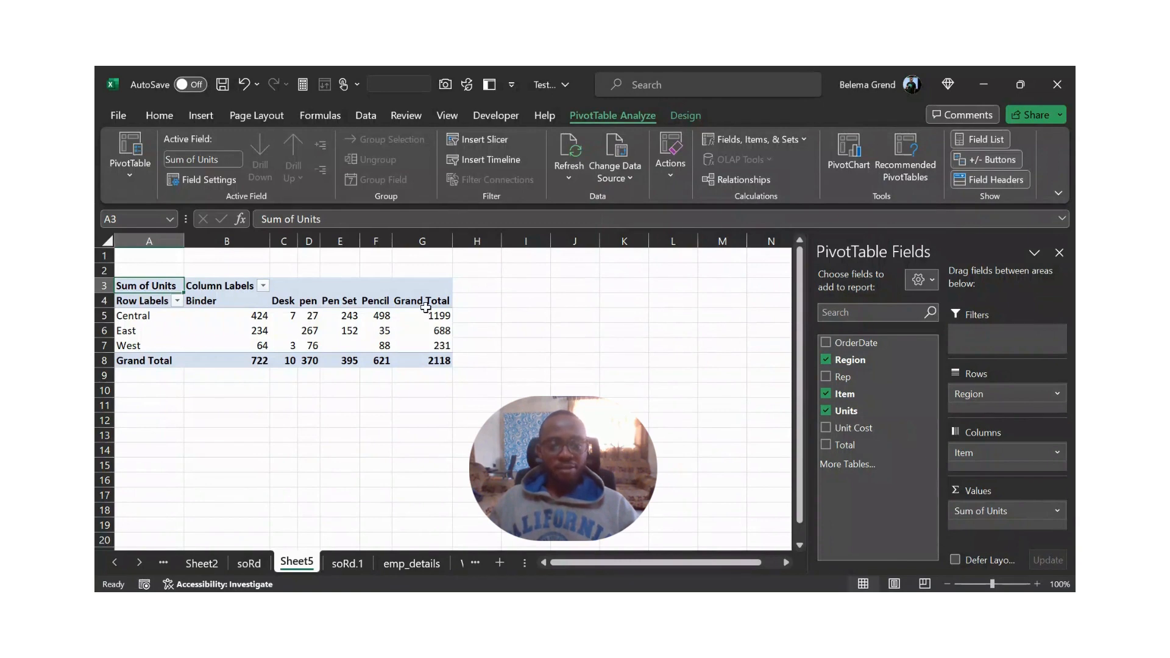
- Try the Number format on the Grand Total column values in G5:G8, and undo it
mouse_move(431, 315)
left_click_drag(430, 318, 445, 372)
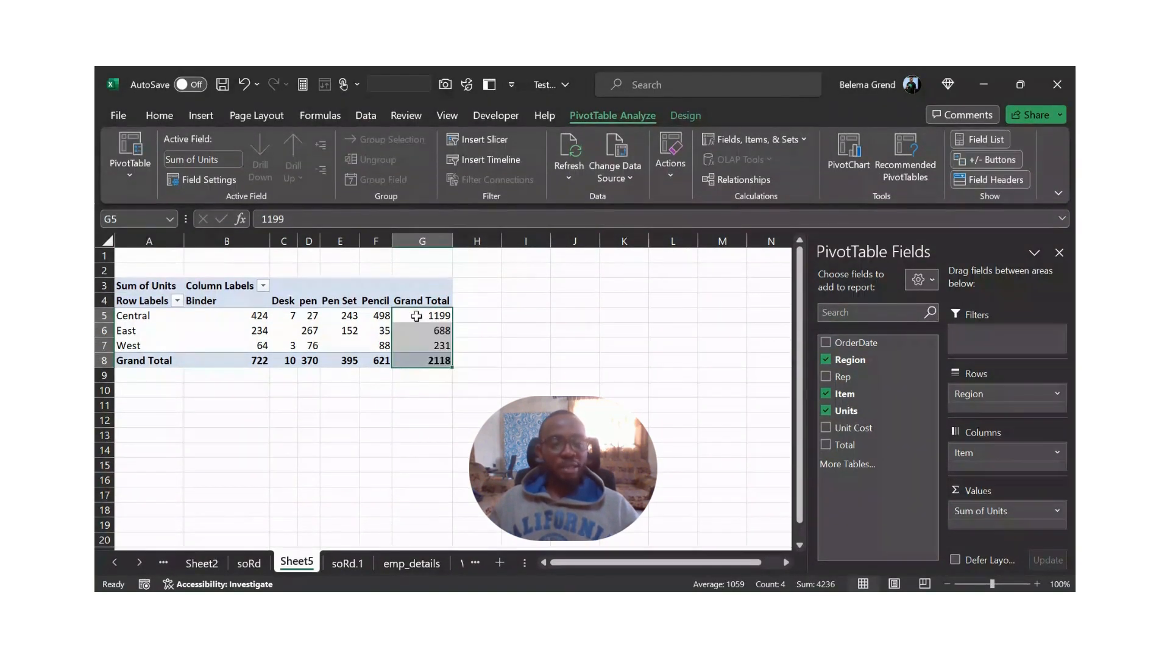
mouse_move(422, 325)
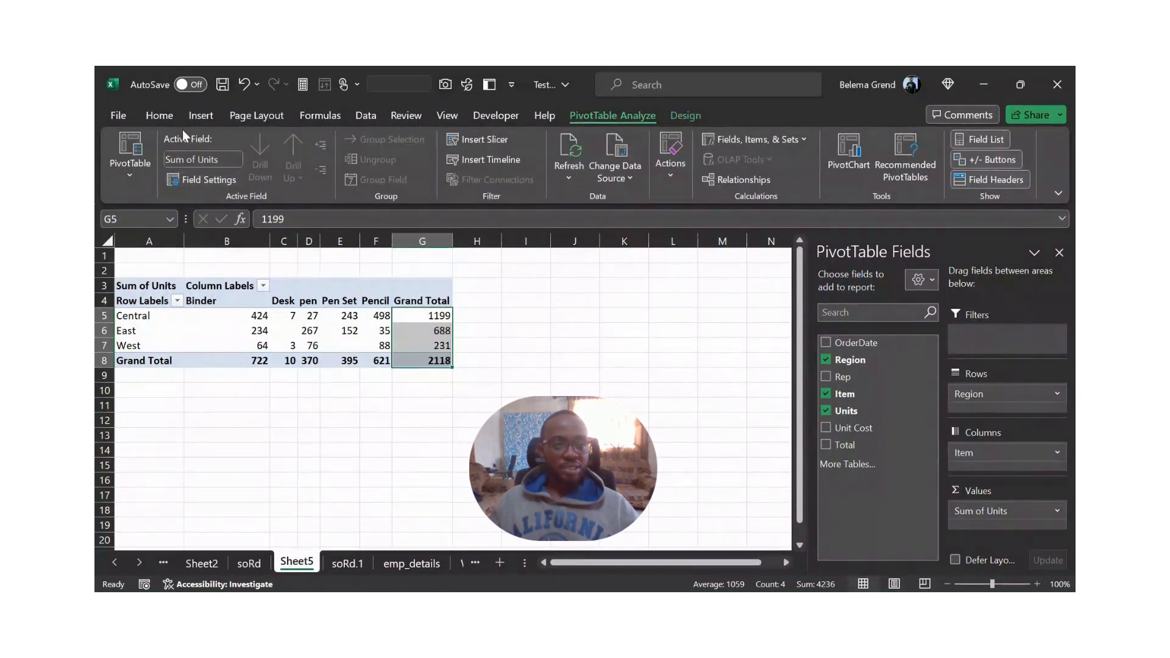
left_click(170, 119)
left_click(583, 138)
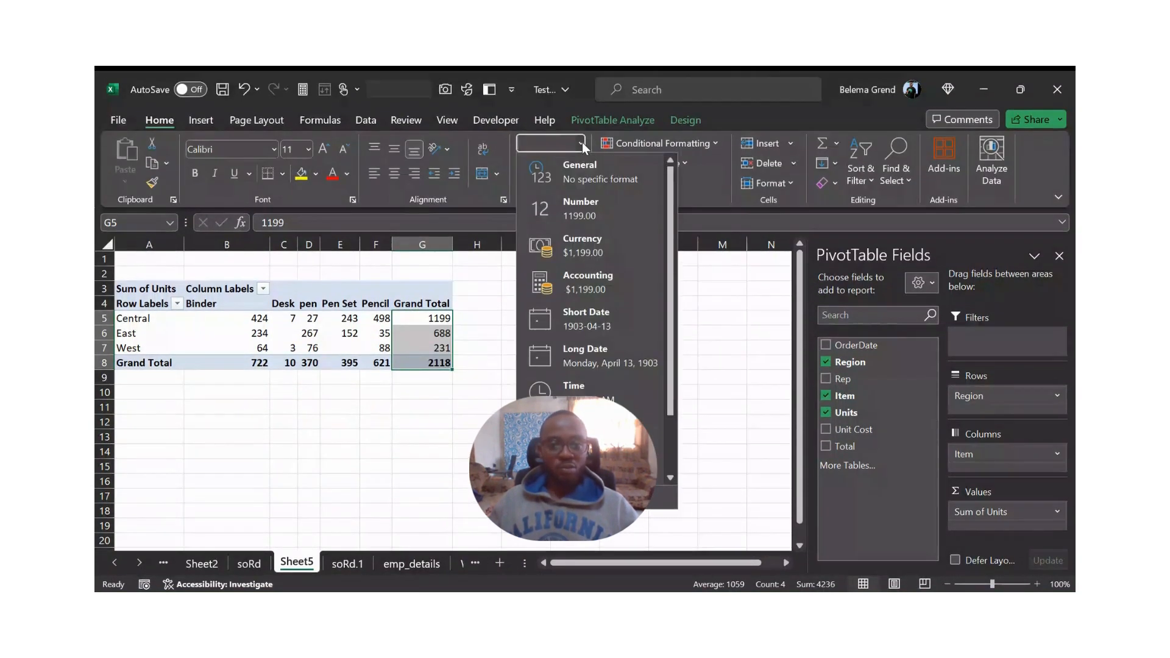
left_click(577, 195)
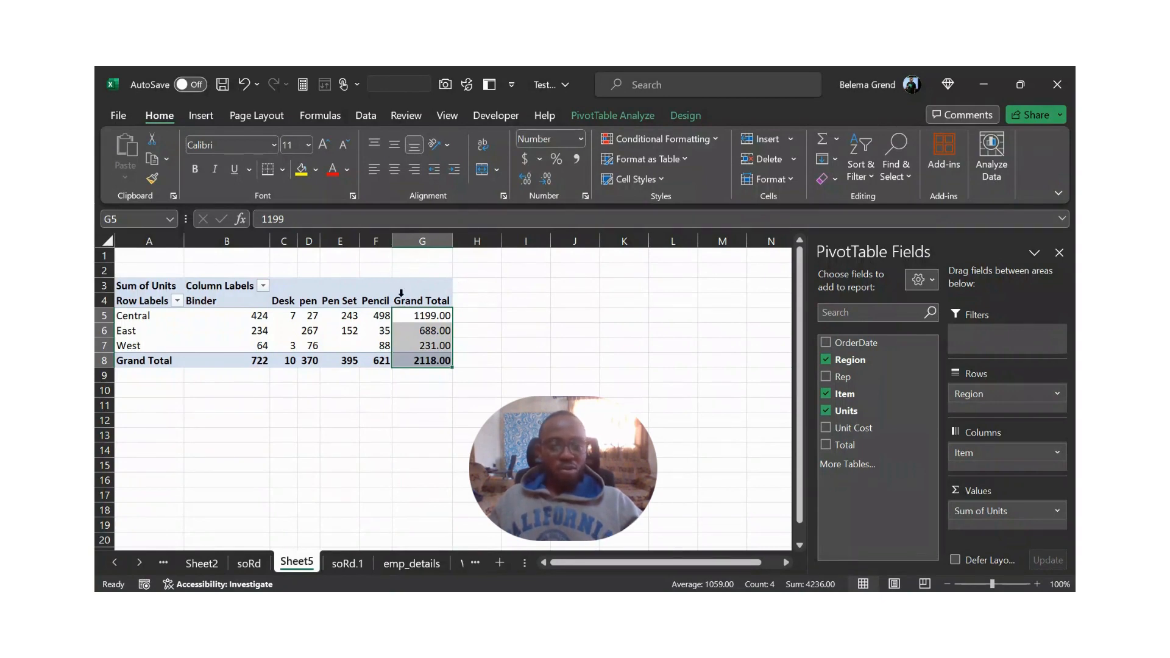
key("ctrl+z")
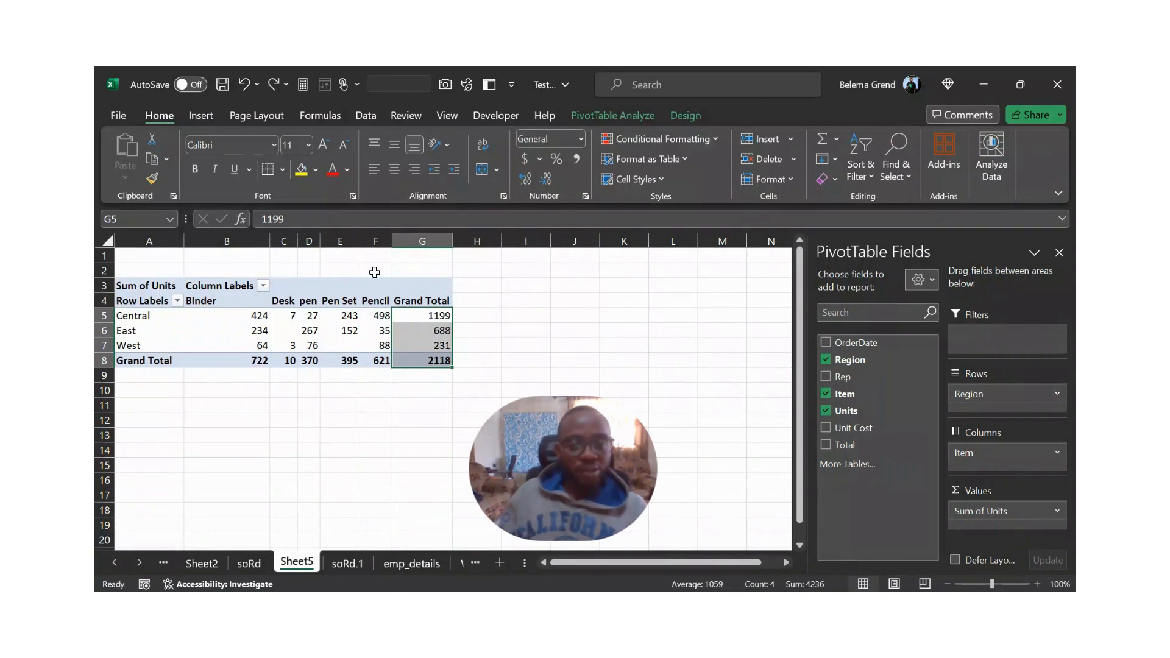
left_click(374, 273)
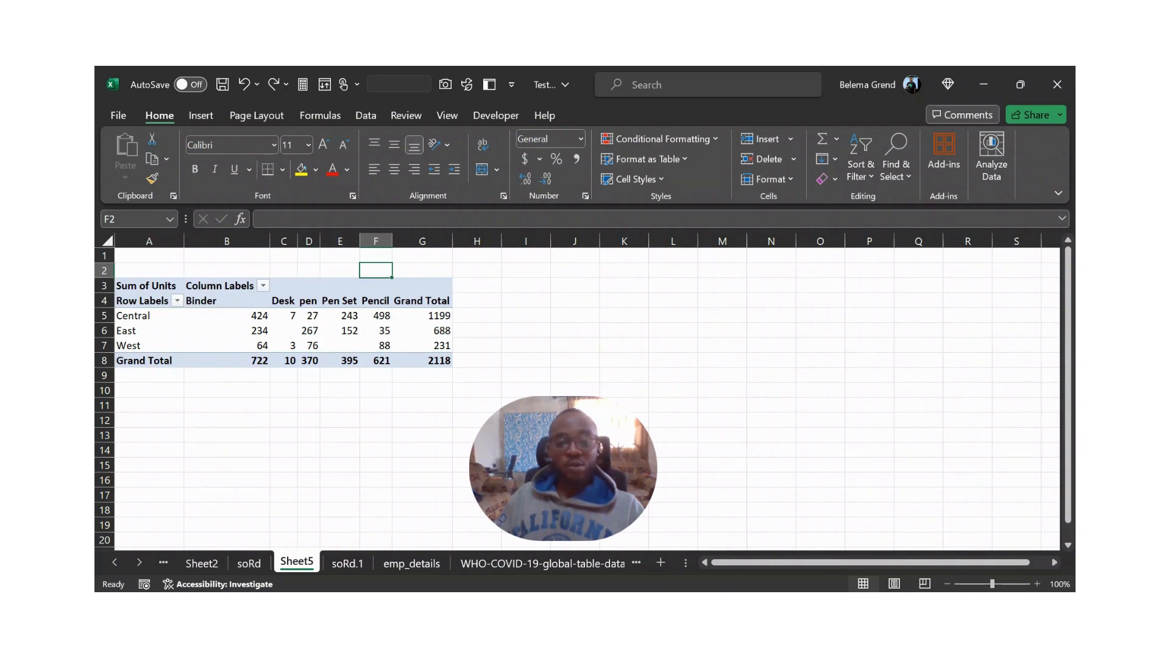
- Compare the PivotTable with the soRd.1 source data and examine the Central region's units per item
left_click(439, 290)
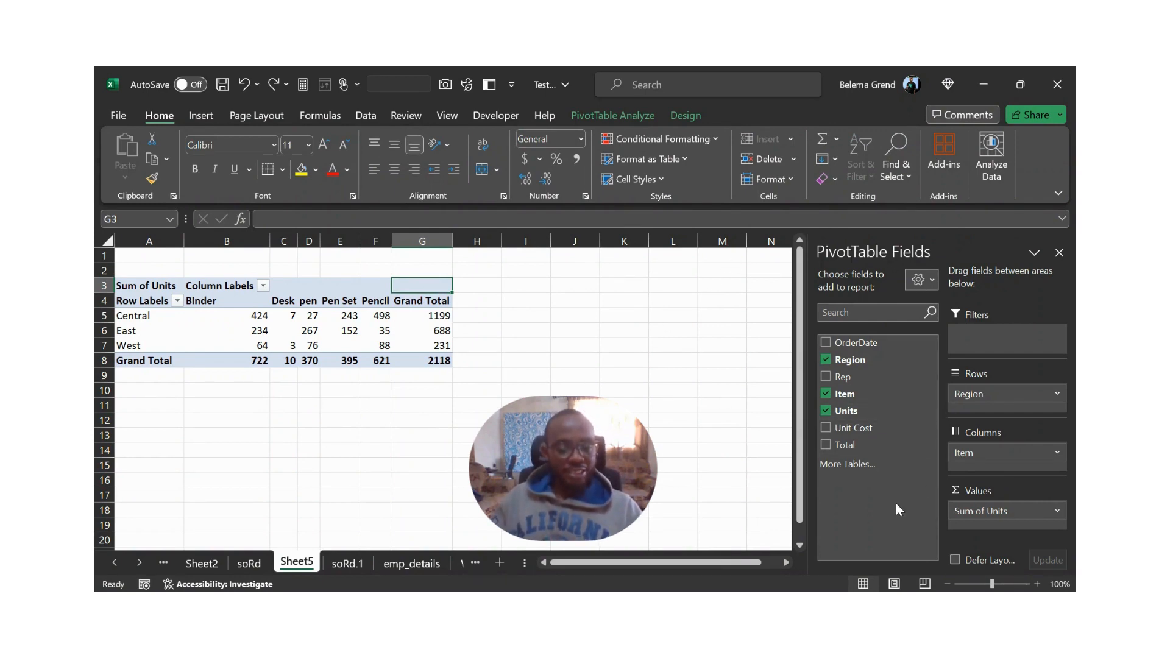
left_click(340, 565)
scroll(343, 447, "up", 8)
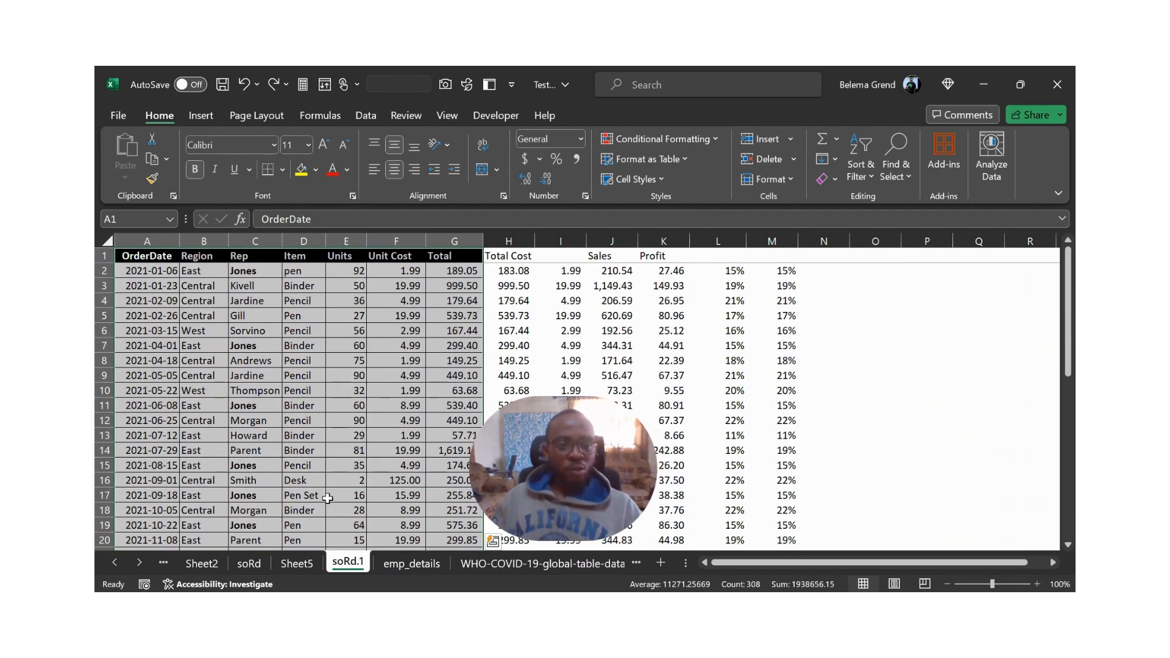
left_click(312, 566)
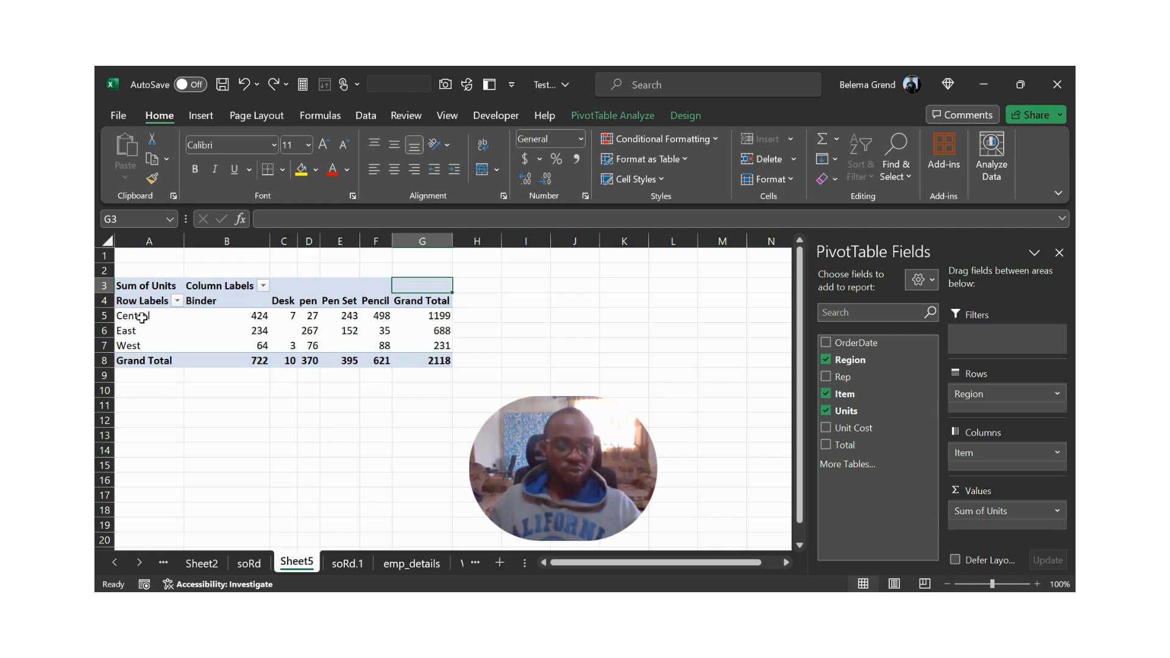
left_click(141, 318)
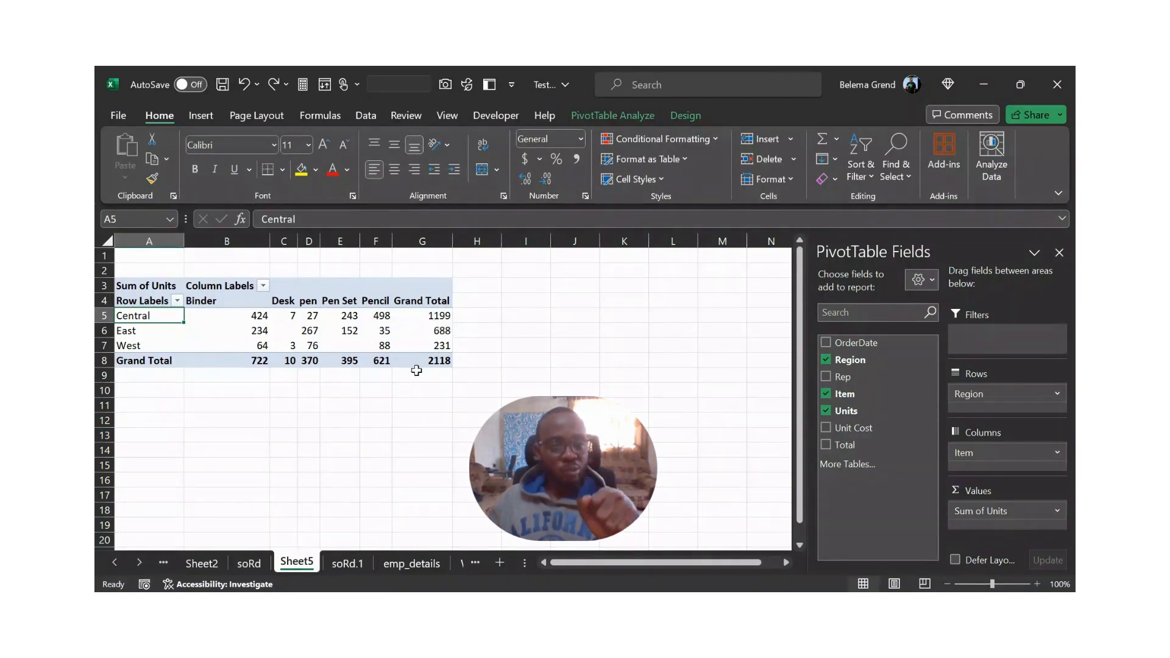
left_click(244, 320)
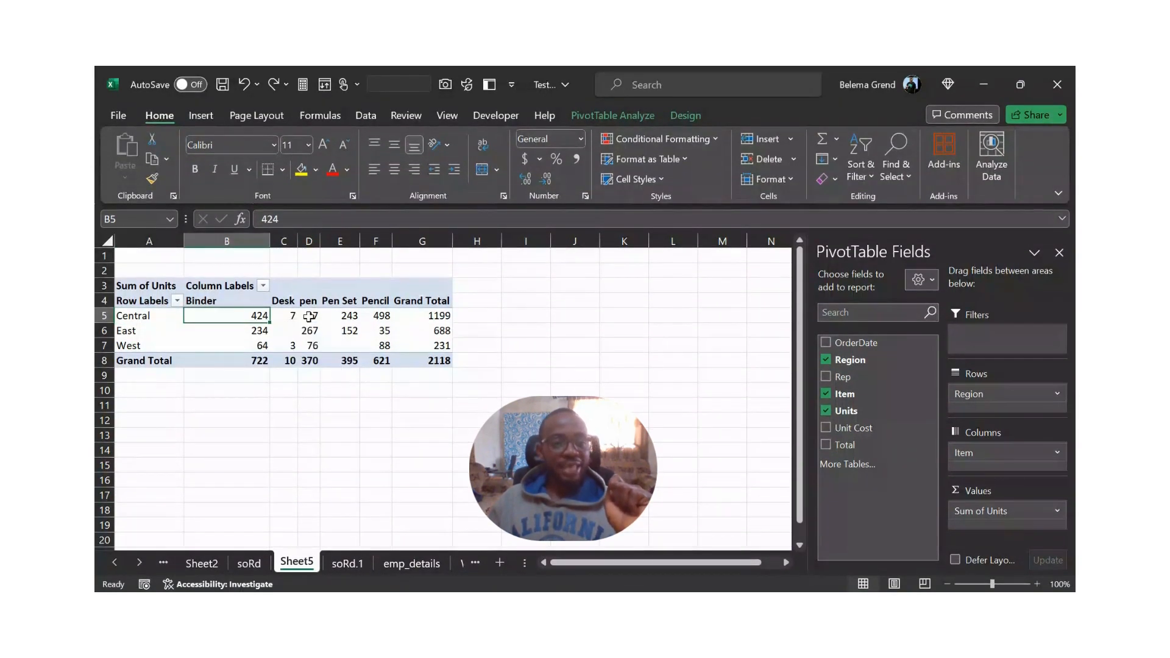
left_click(309, 318)
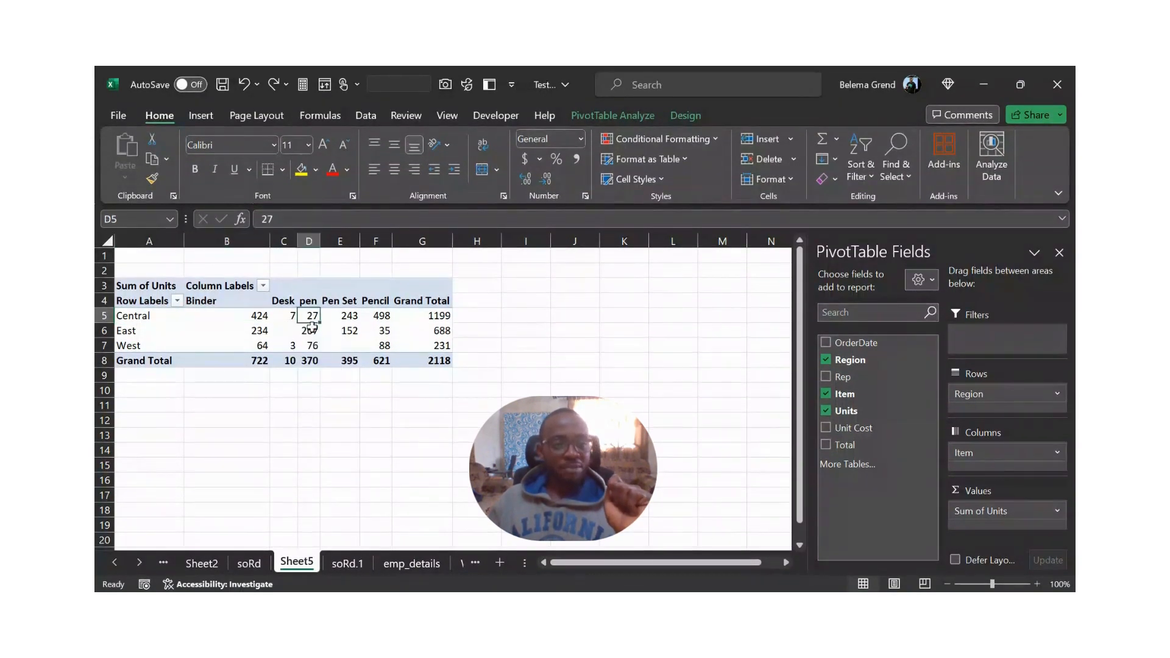
left_click(348, 317)
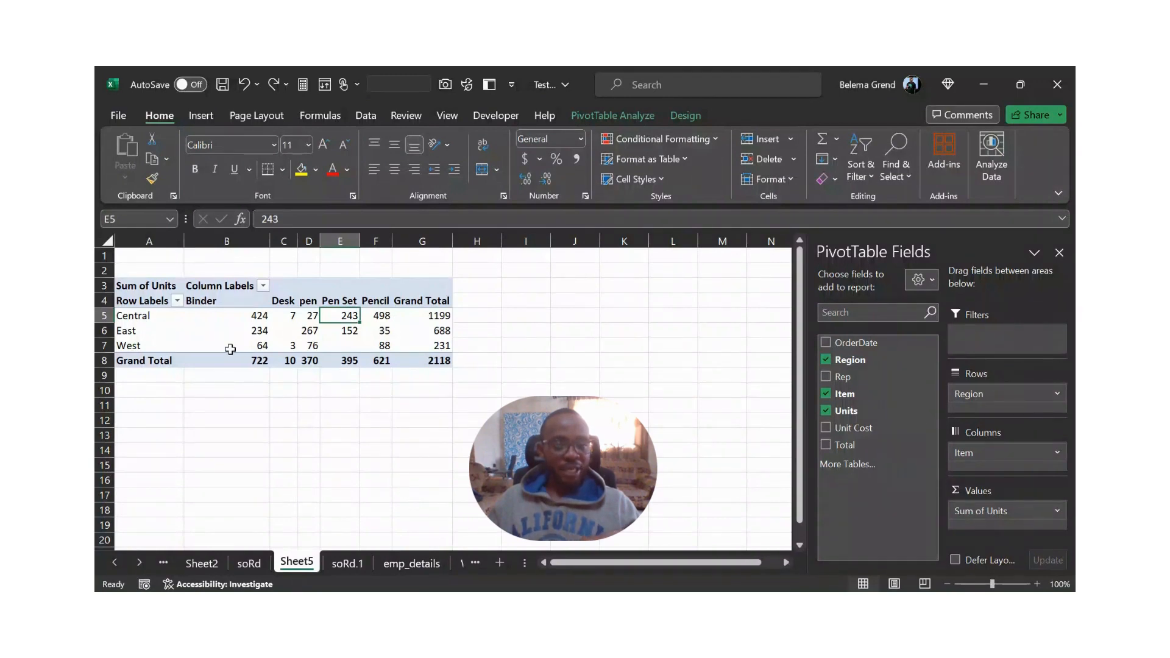
left_click(143, 319)
left_click_drag(142, 322, 131, 348)
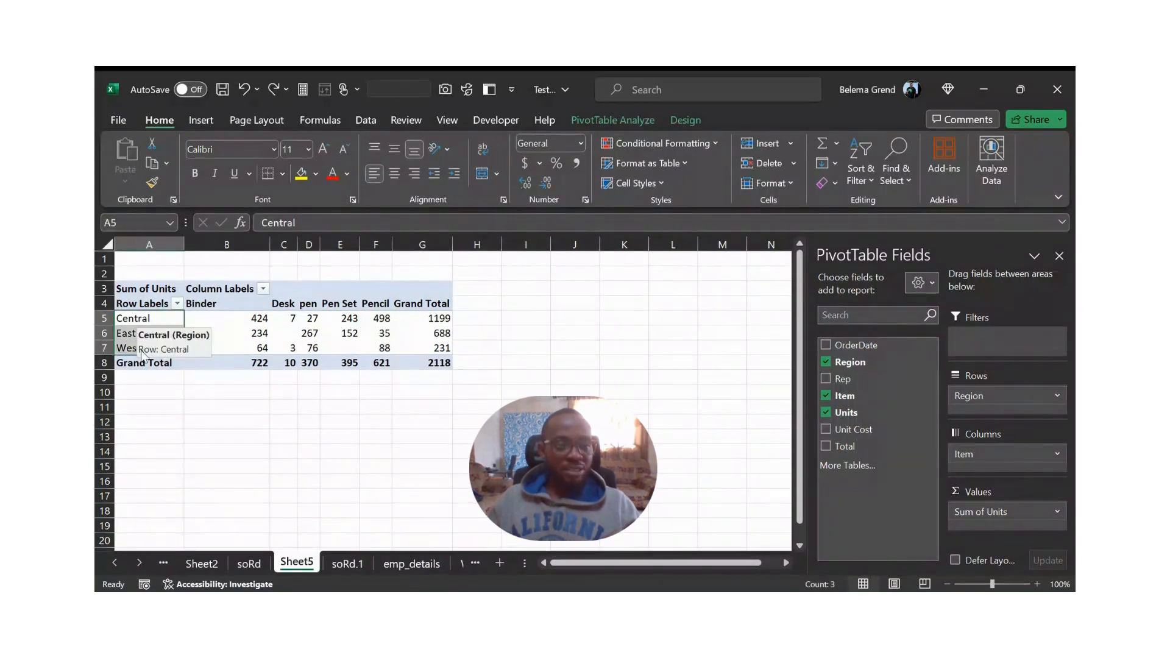
left_click(101, 316)
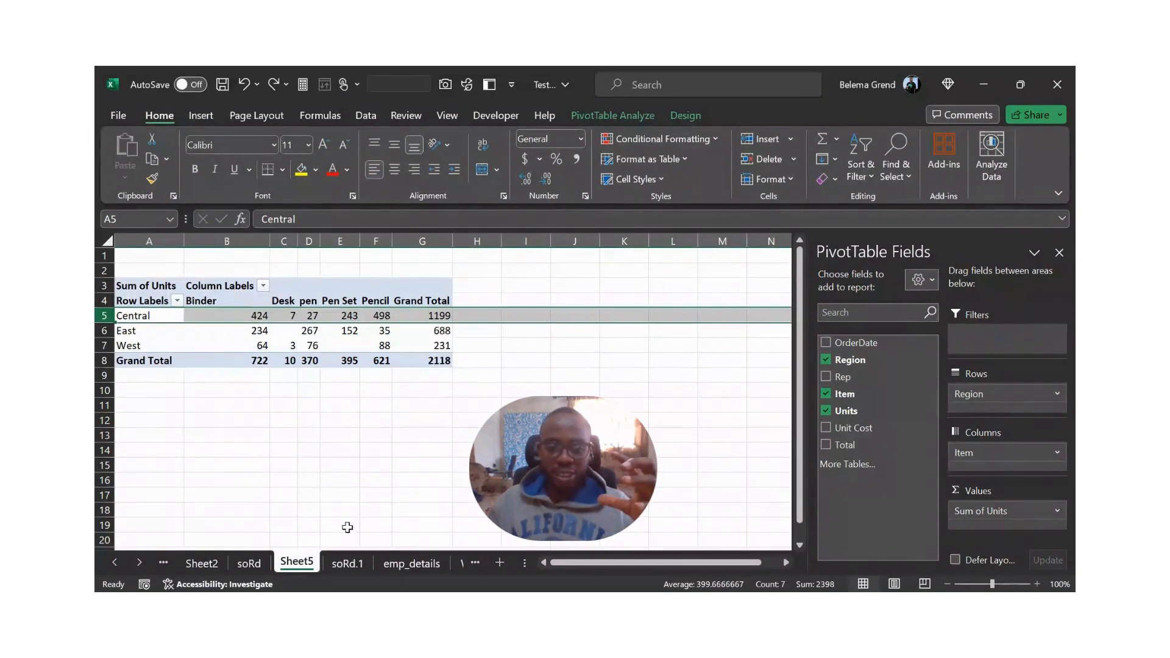
- Review the soRd.1 order records through the last row, and examine the East and Central unit figures in the PivotTable on Sheet5
left_click(342, 562)
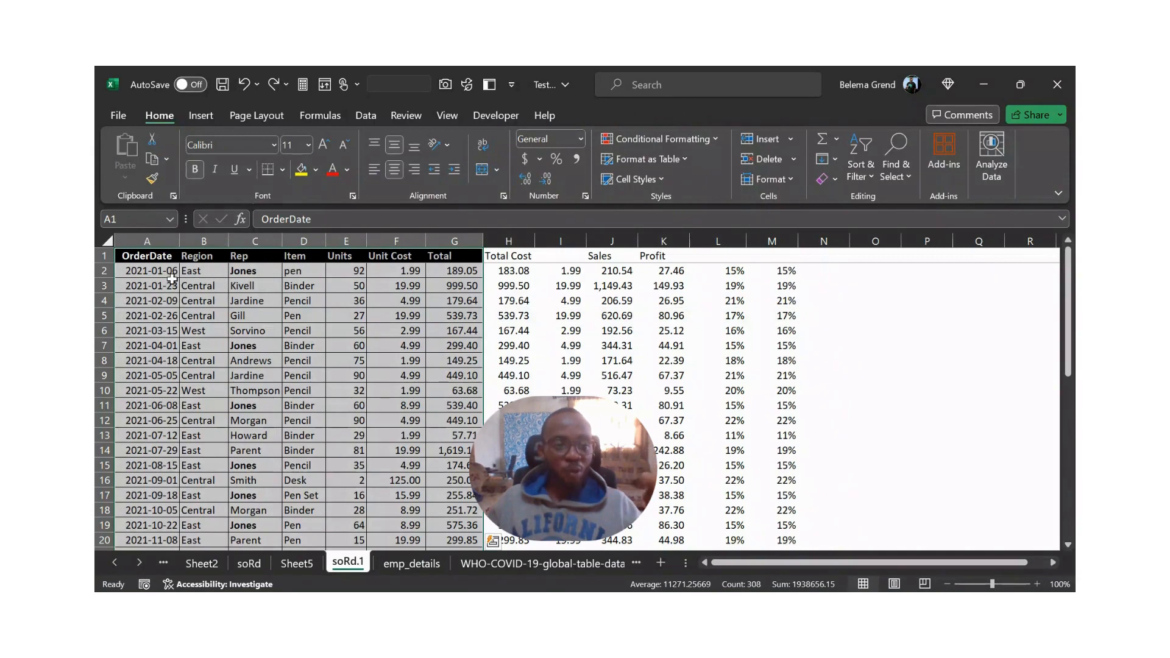
left_click(165, 284)
scroll(164, 281, "down", 14)
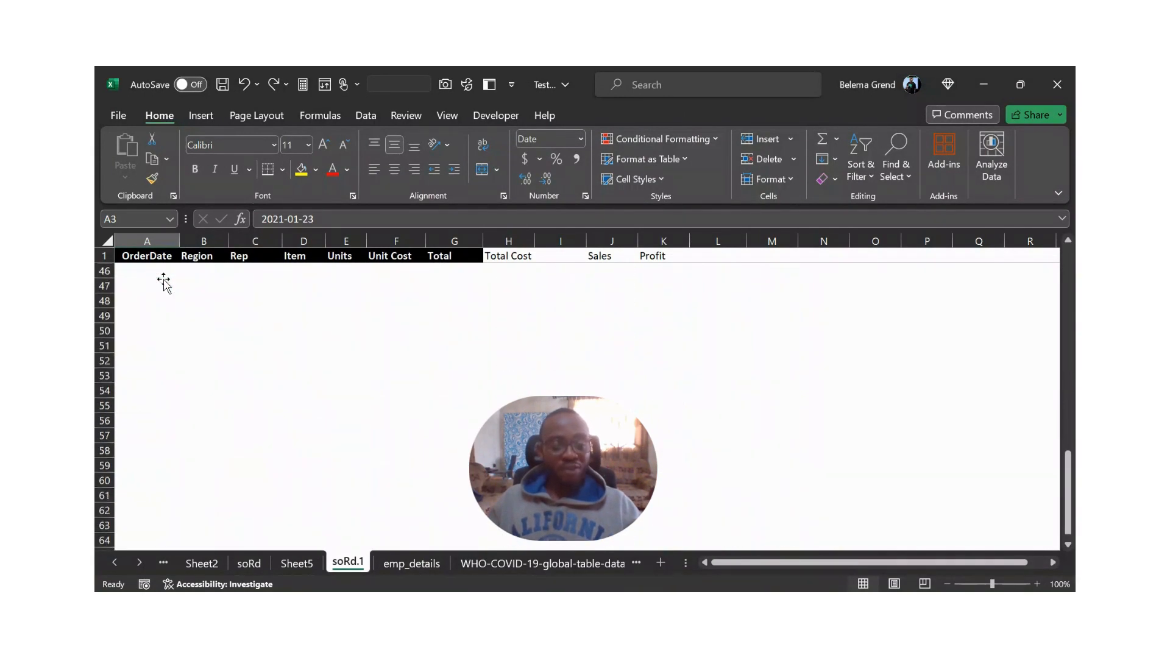
scroll(161, 304, "up", 1)
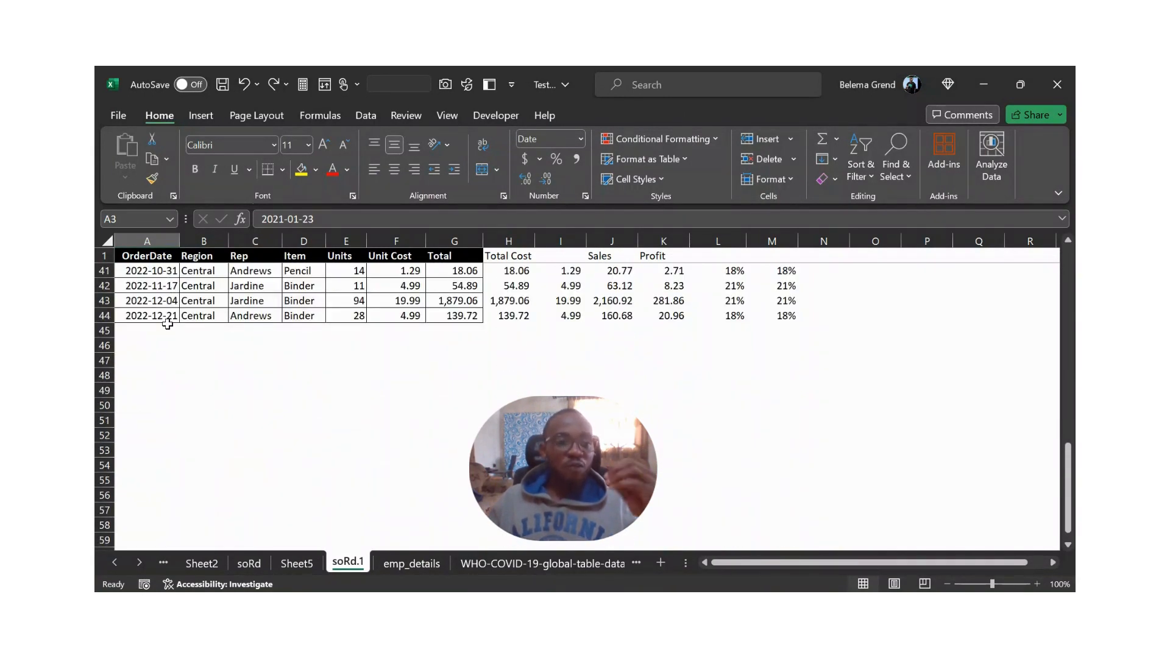
scroll(163, 320, "up", 2)
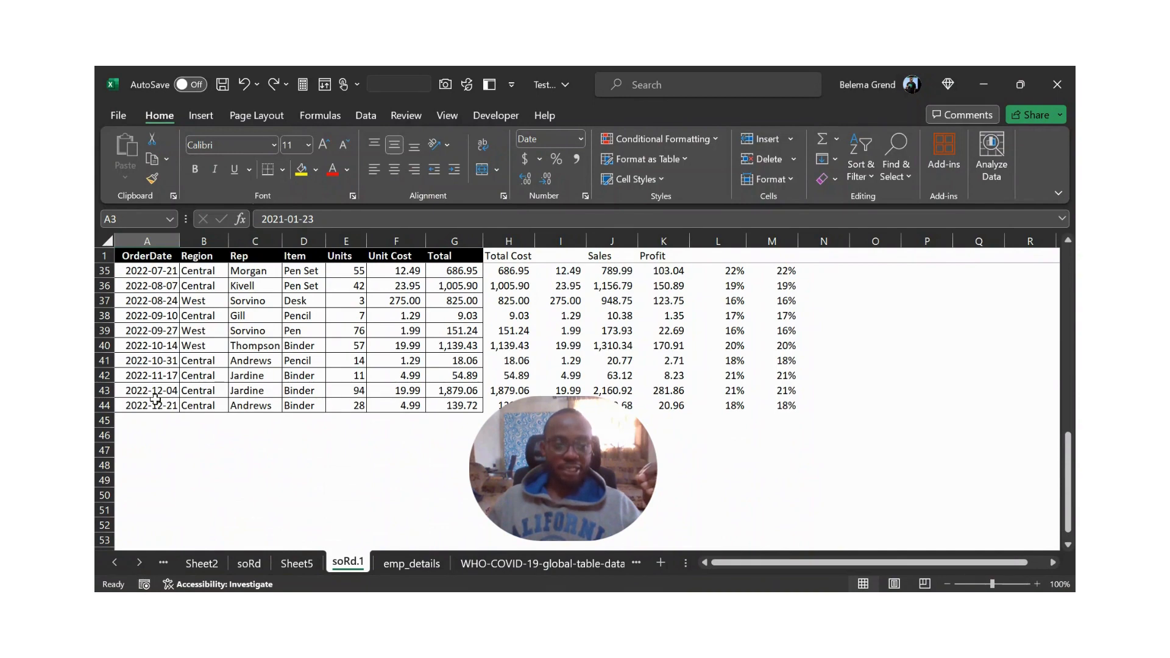
scroll(146, 405, "up", 2)
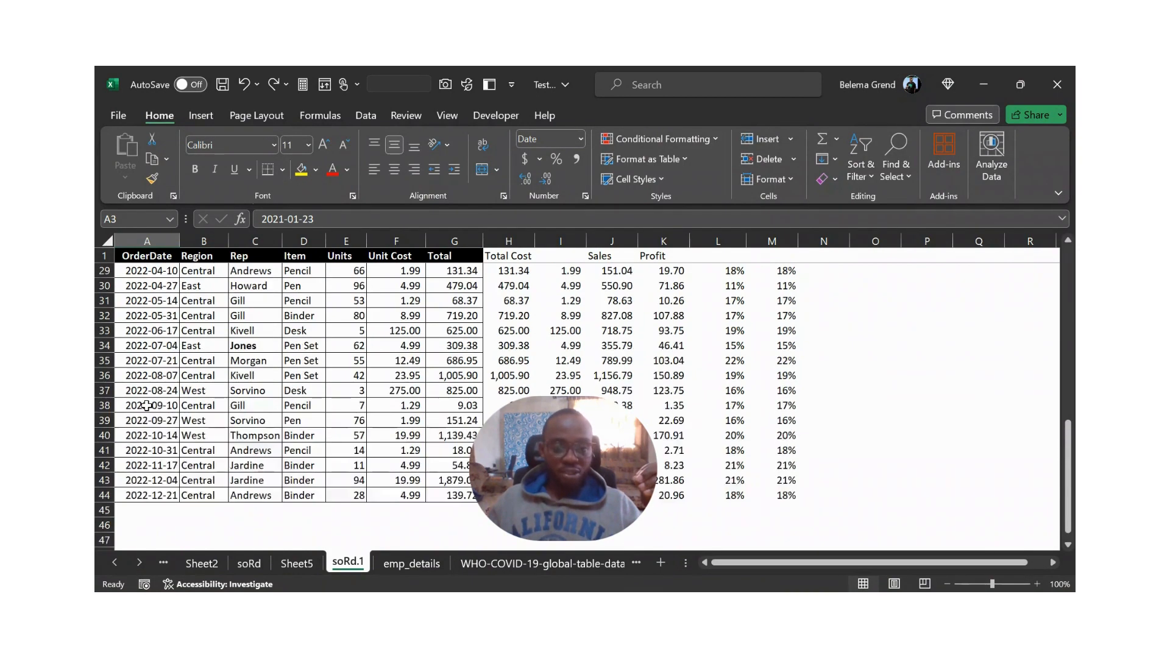
left_click(308, 565)
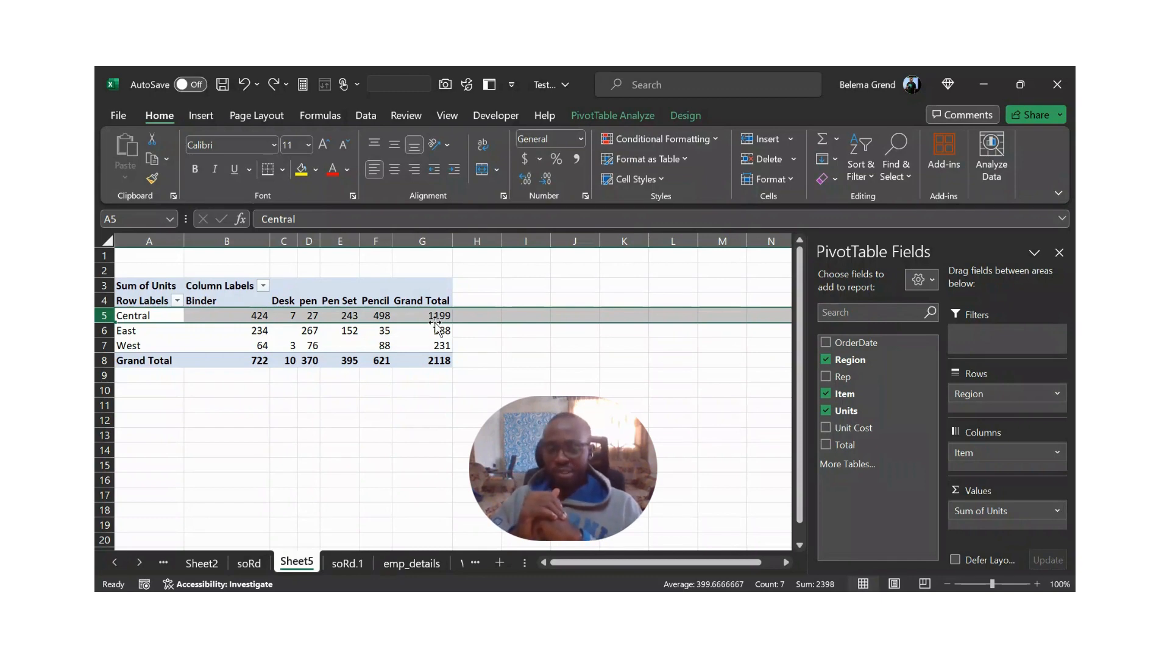
left_click(312, 332)
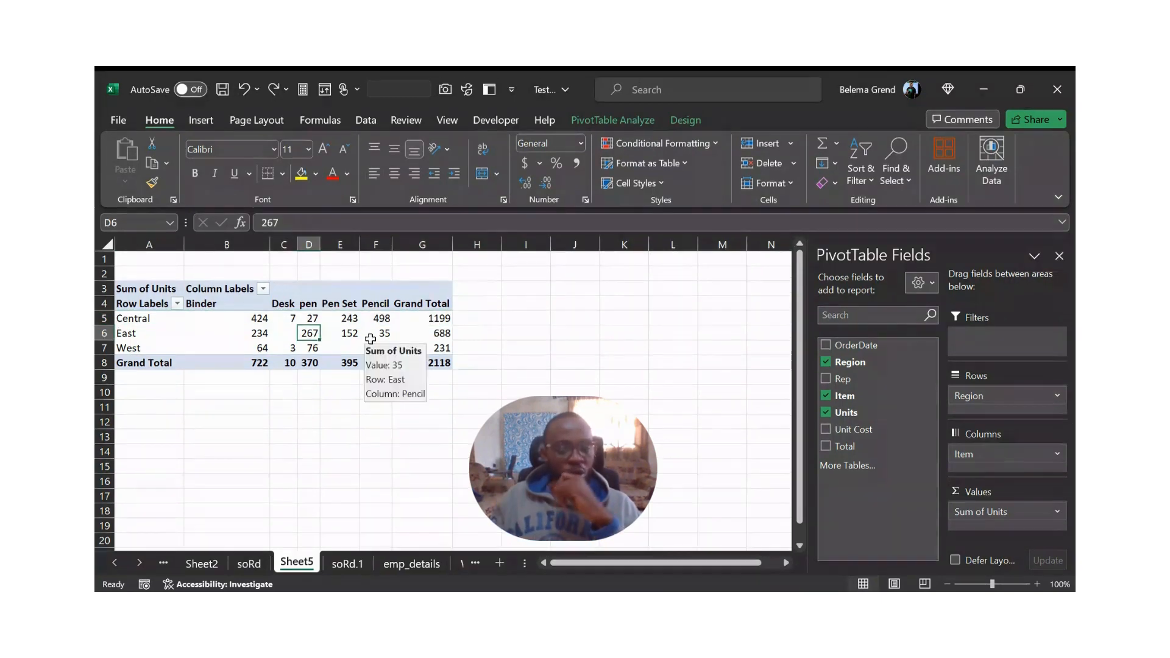
mouse_move(451, 333)
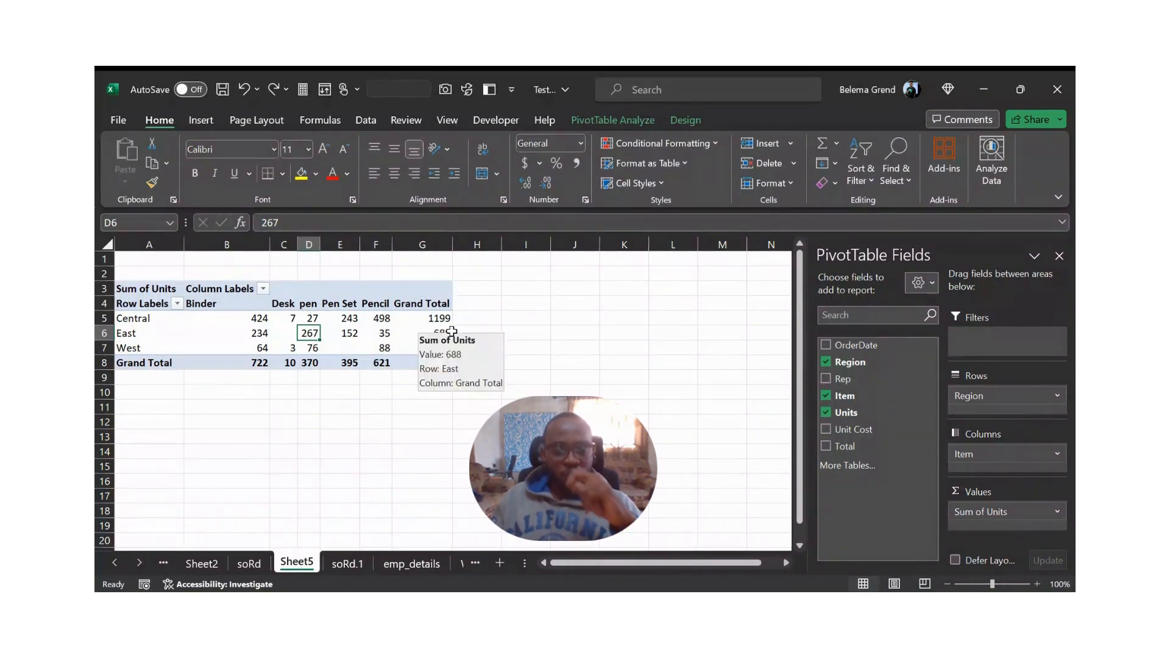
left_click(379, 318)
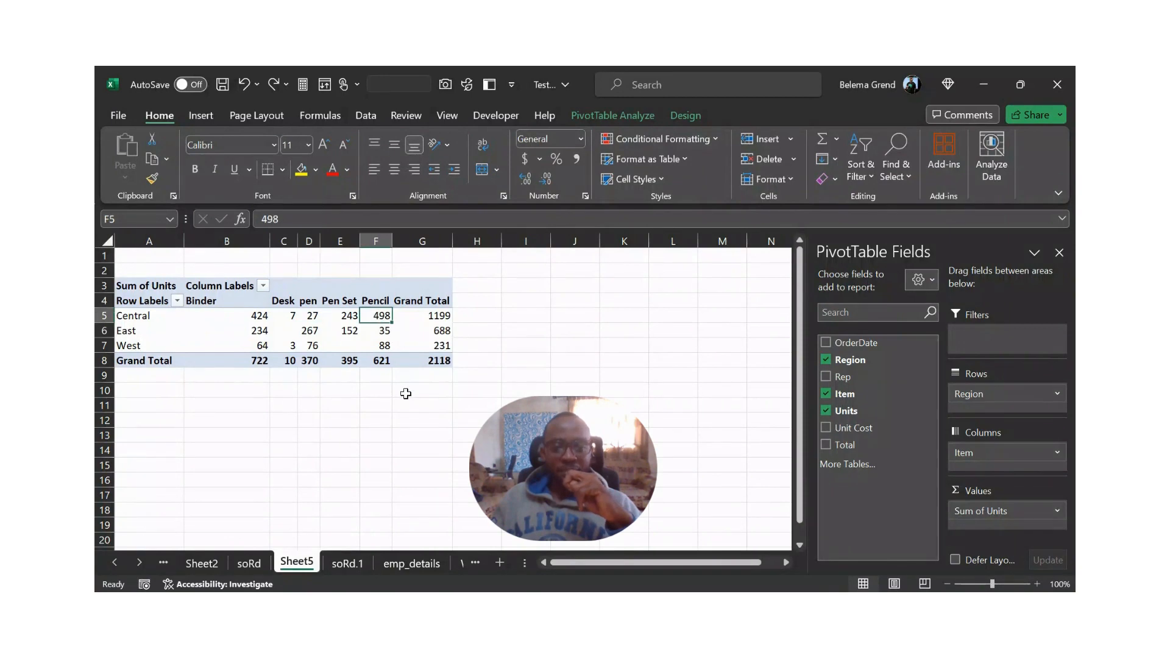
left_click(288, 316)
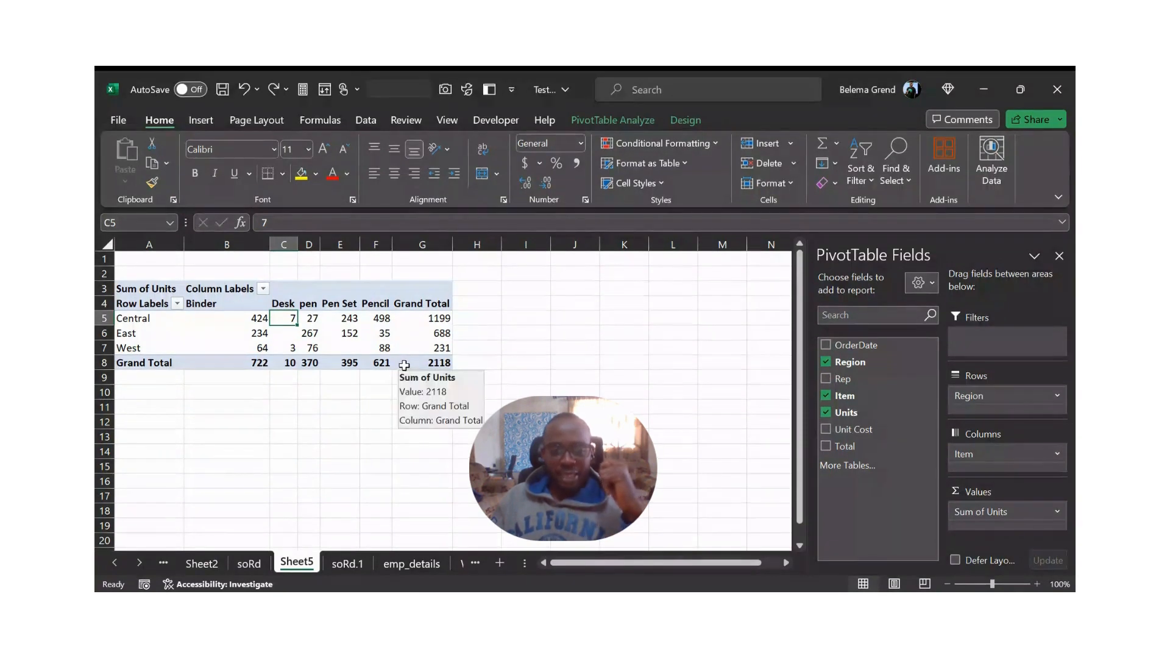
left_click(420, 334)
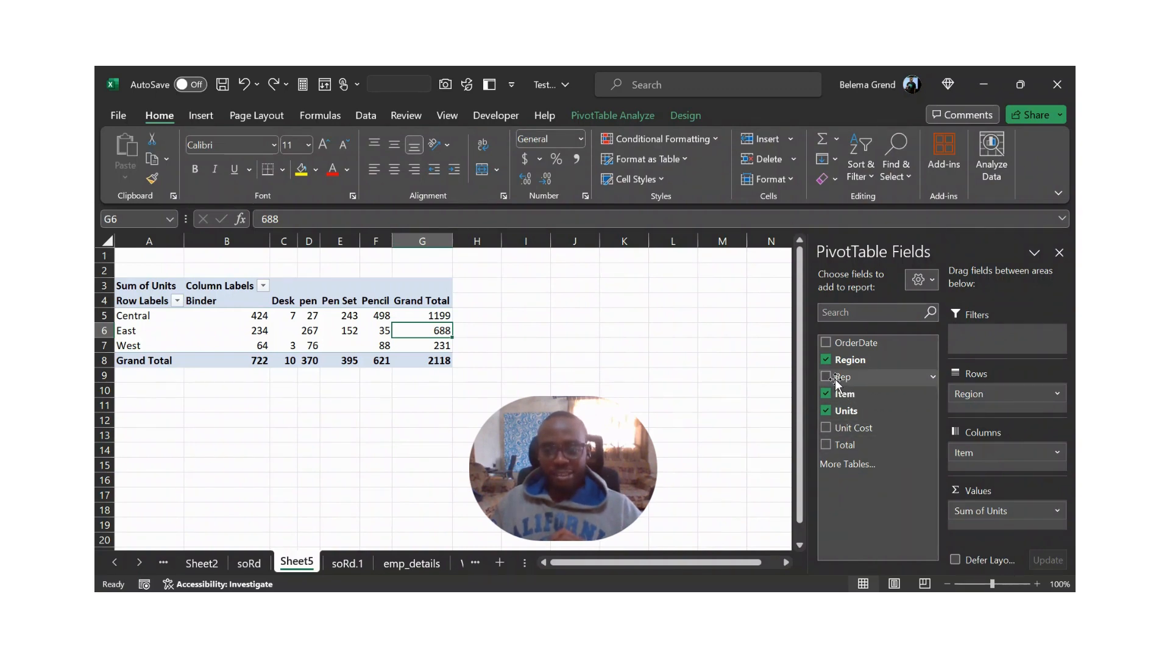
- Try Rep as a second row field below Region and as a second column field below Item, removing it each time
left_click_drag(837, 382, 974, 413)
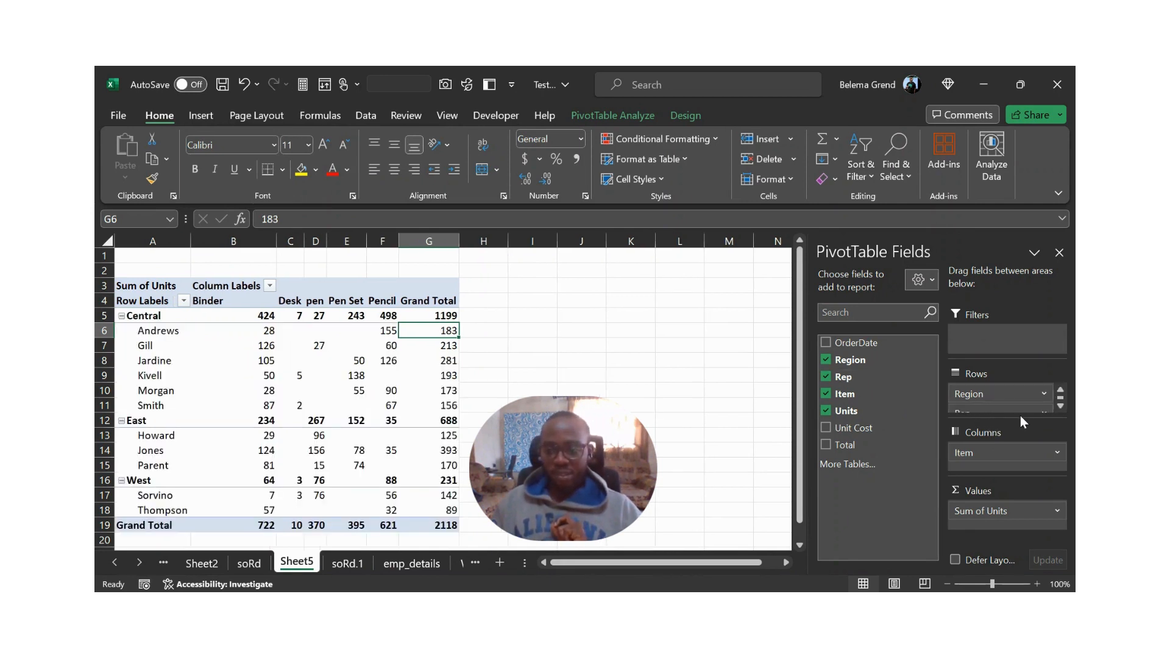
left_click(1062, 406)
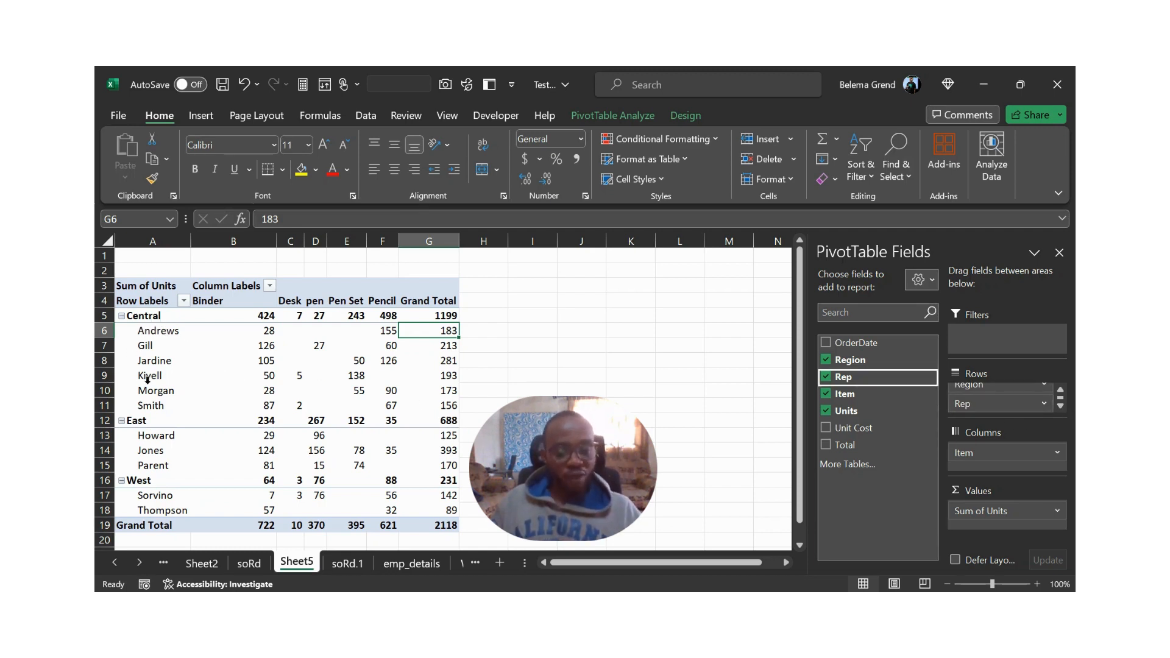
scroll(147, 380, "down", 1)
scroll(147, 379, "up", 1)
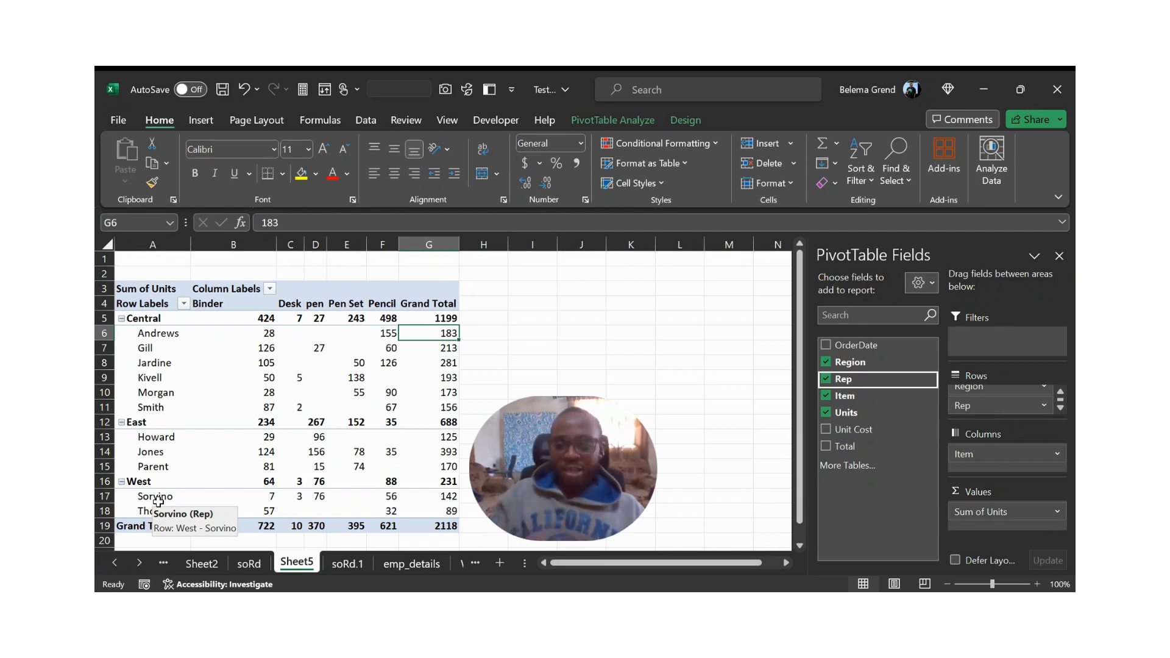
left_click(827, 378)
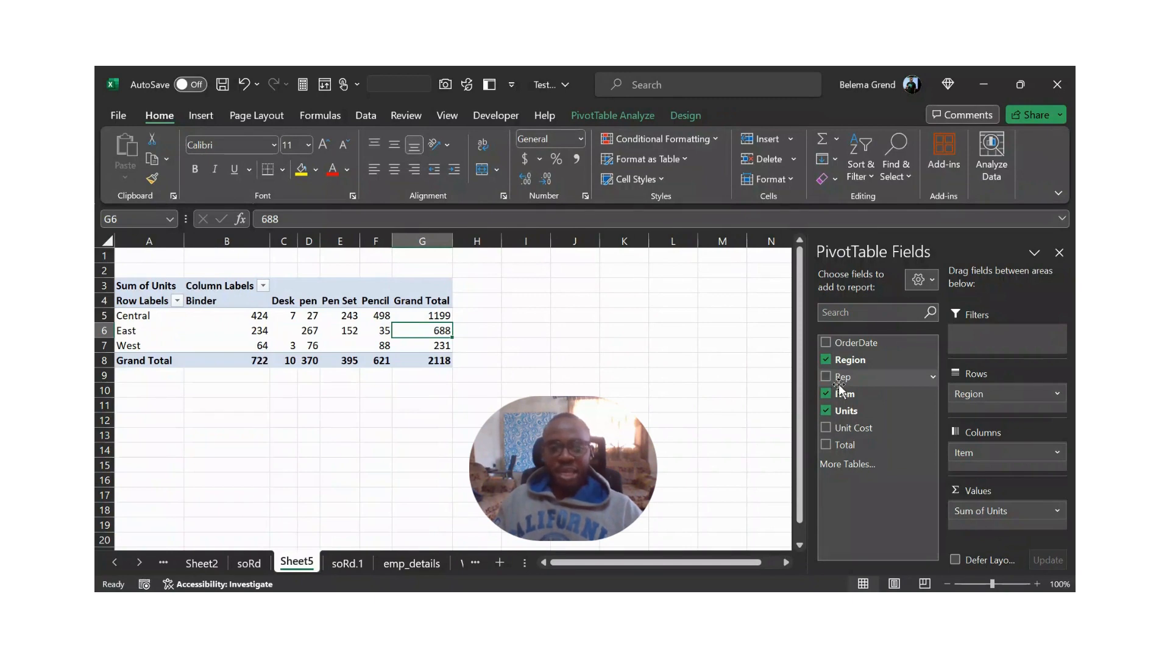
left_click_drag(845, 386, 976, 475)
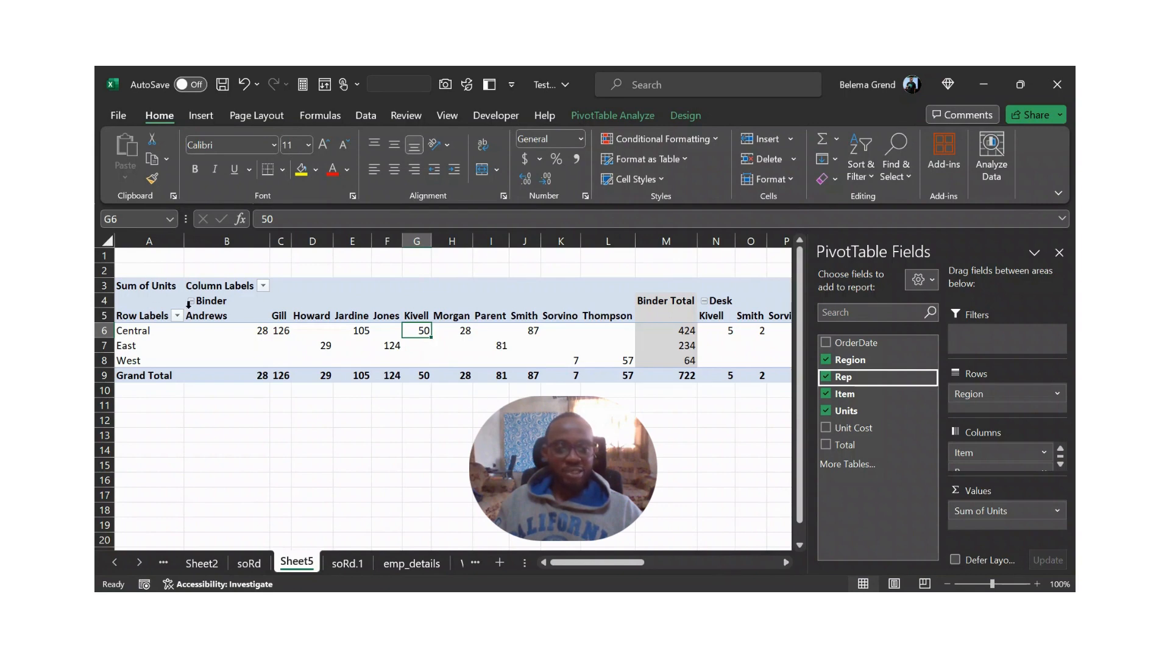
left_click(825, 378)
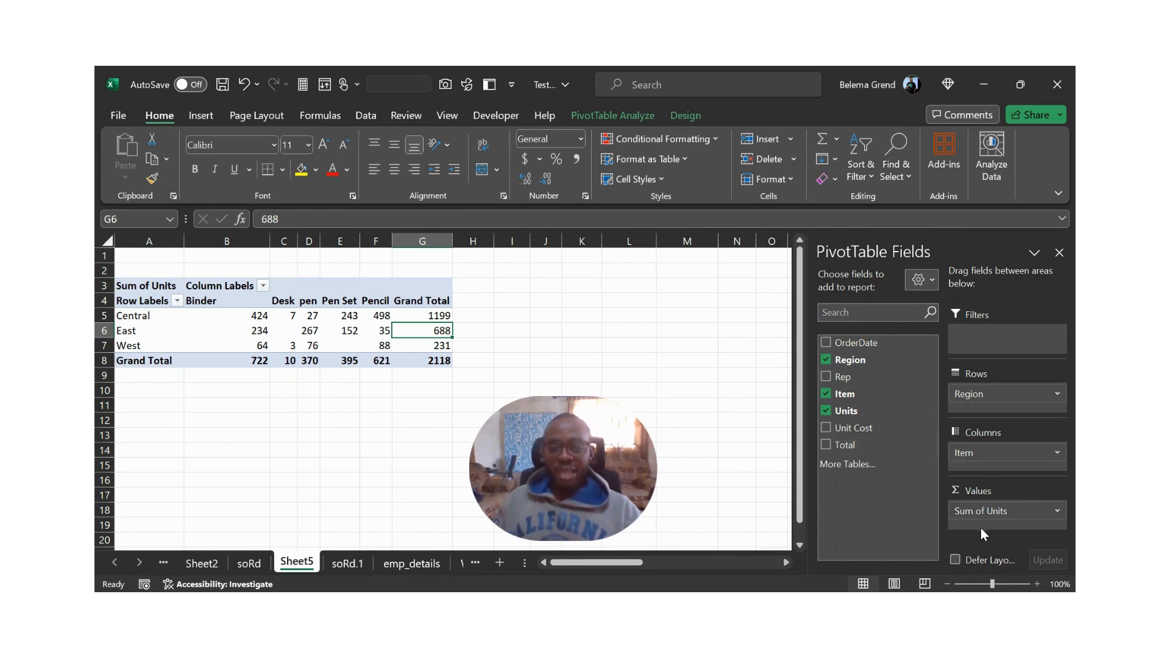
- Try adding Total as a second summed value in the PivotTable, and remove it
left_click(826, 445)
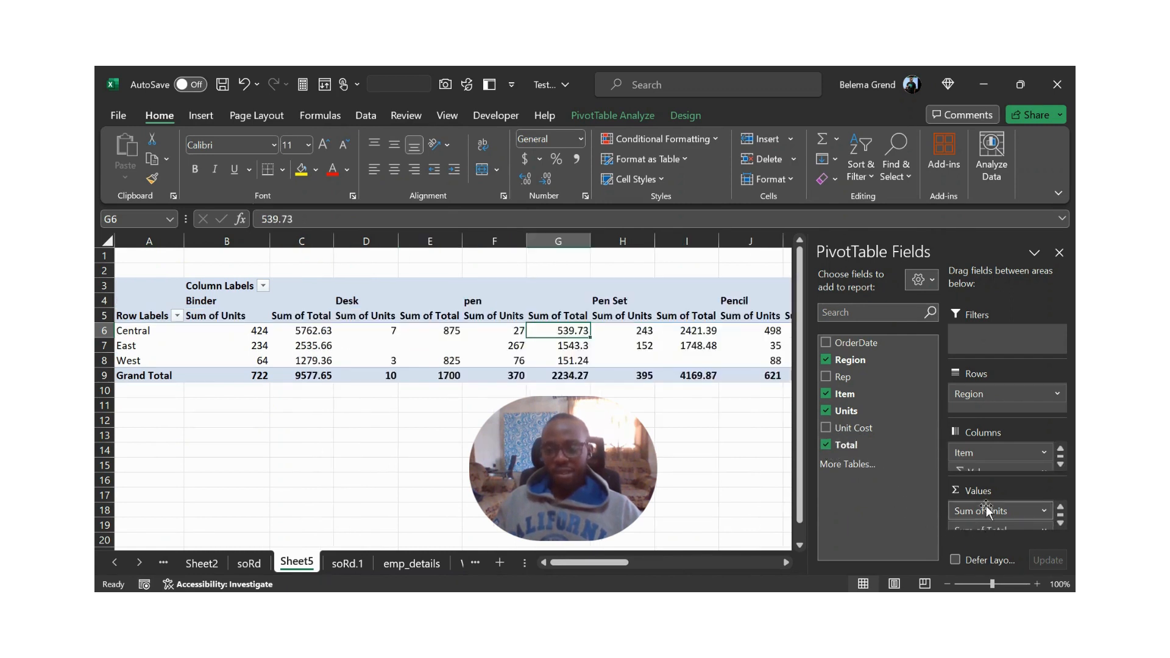
left_click(1061, 523)
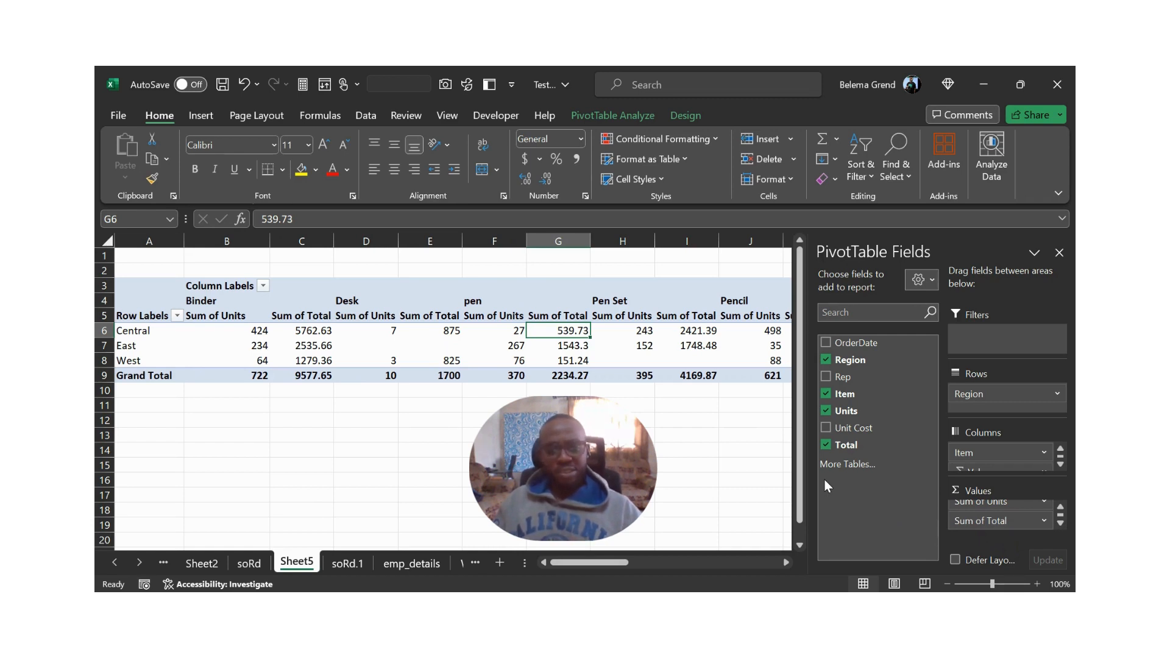
left_click(827, 445)
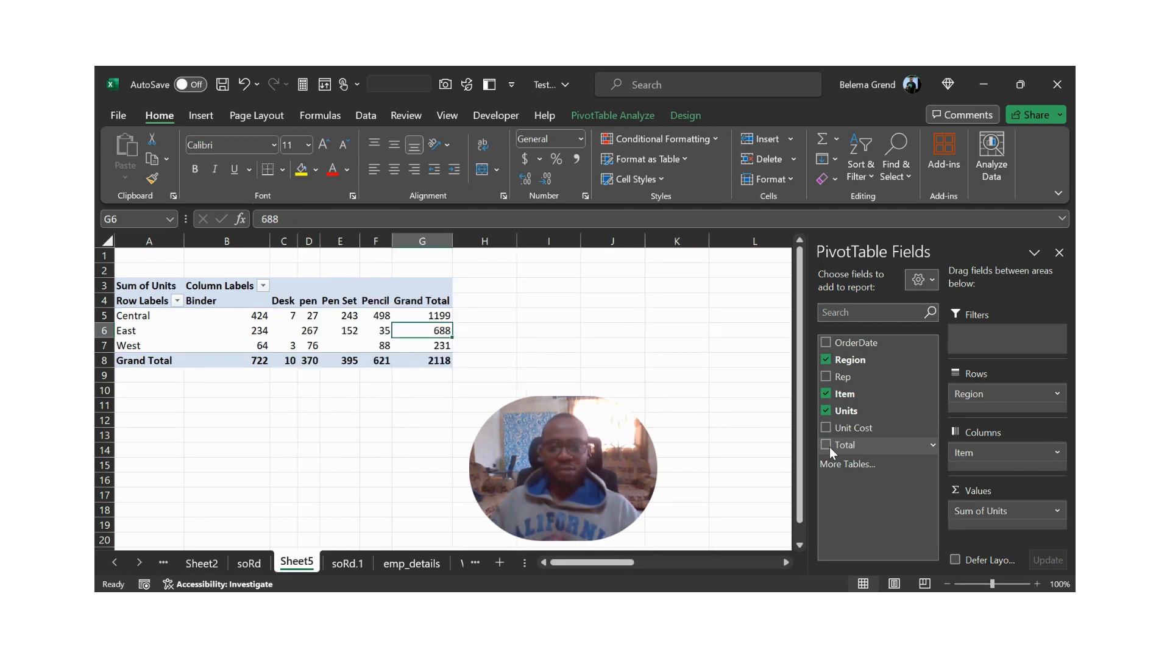
- Replace Region with Rep as the PivotTable's row field, and add Region as the report filter
left_click(829, 359)
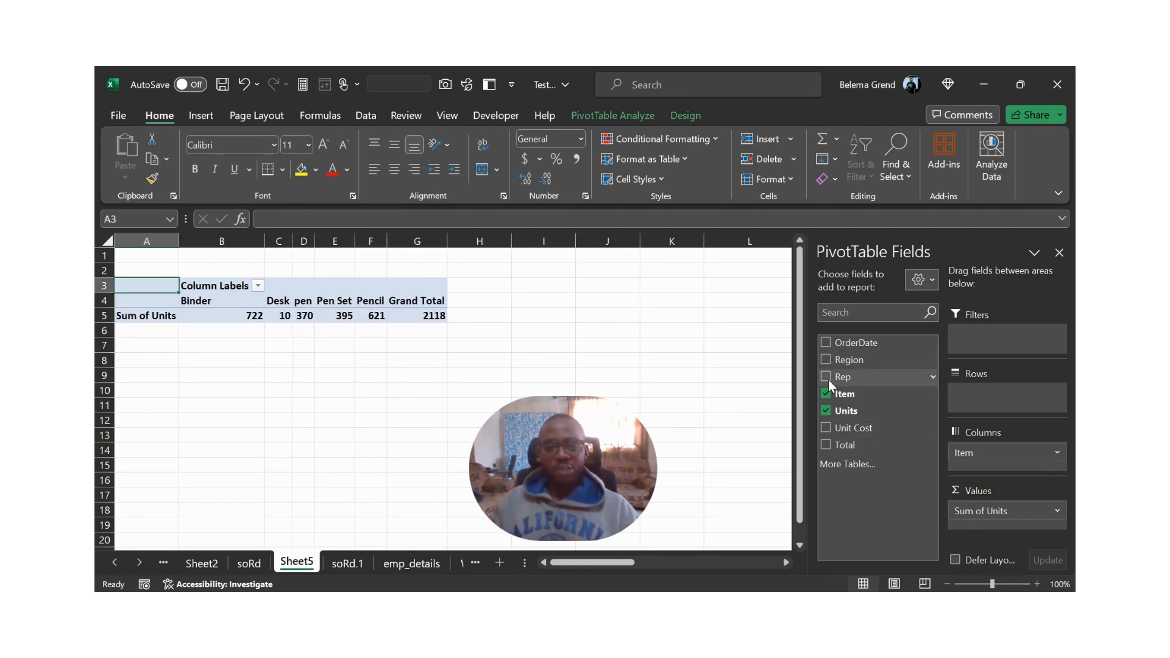
left_click(827, 377)
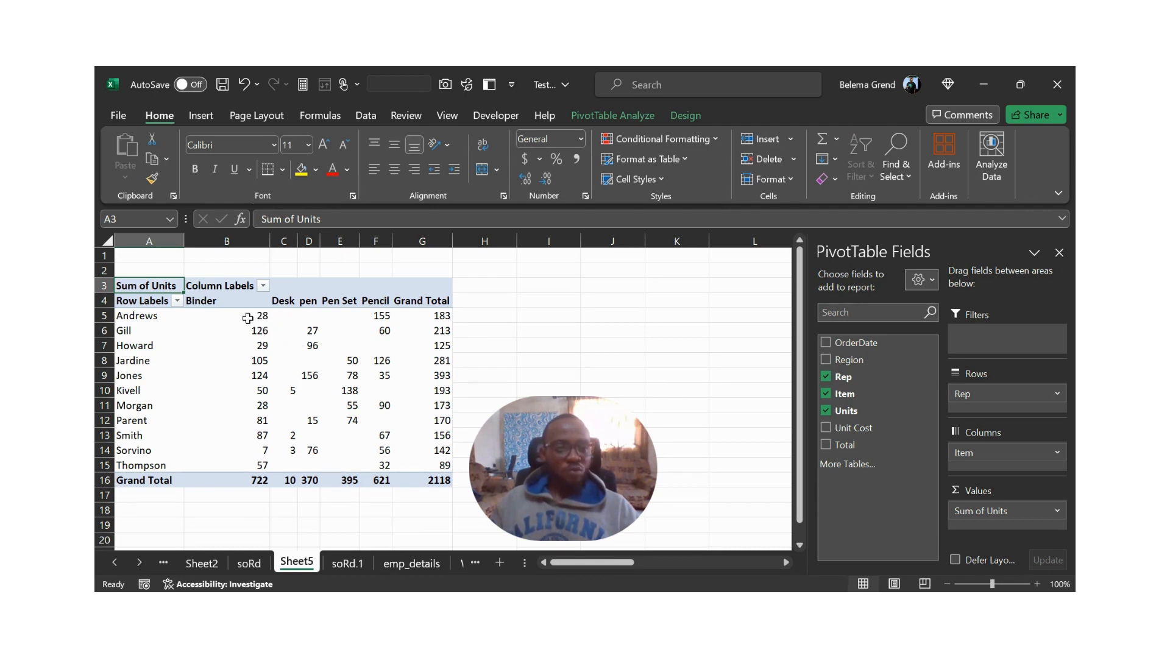
mouse_move(246, 318)
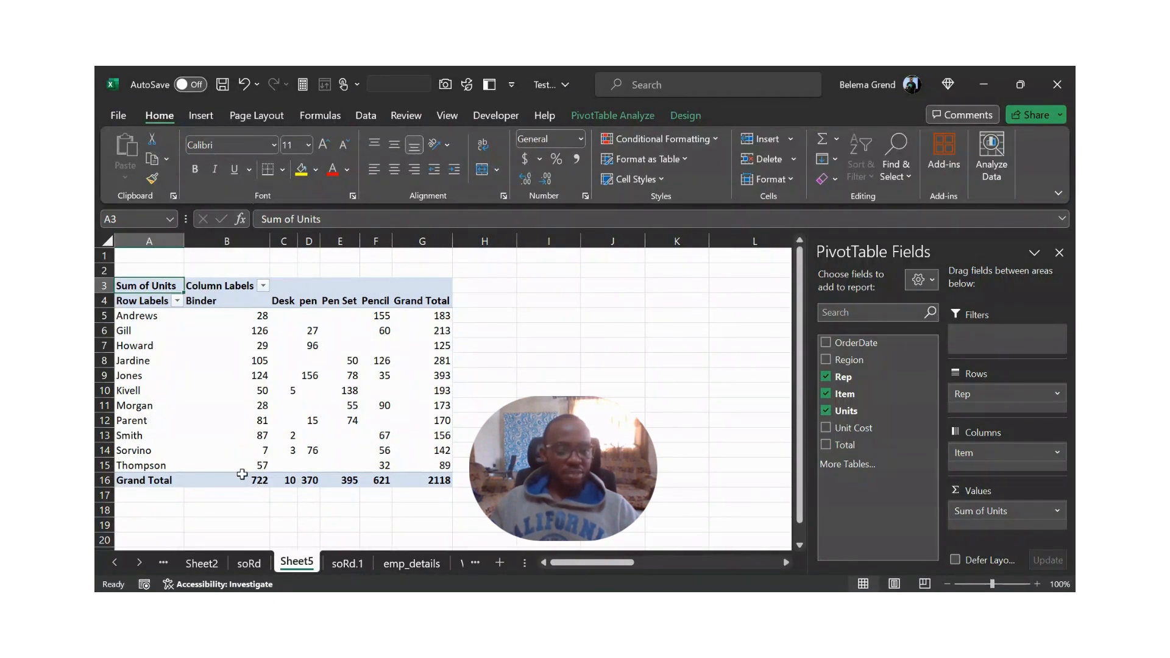
mouse_move(239, 478)
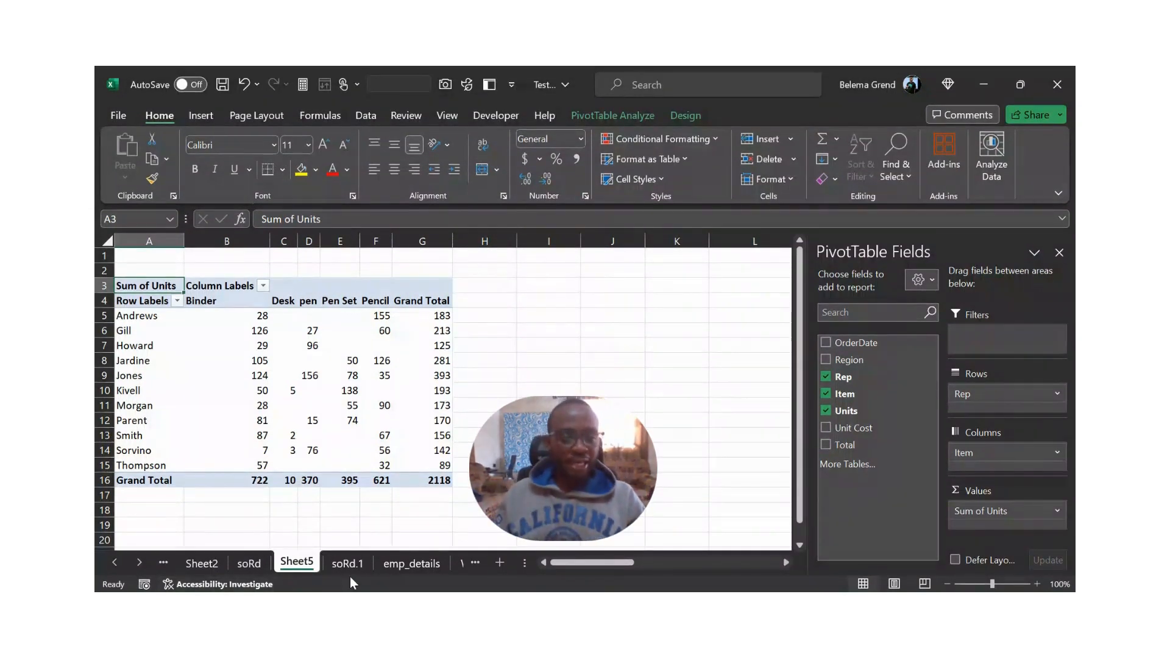
mouse_move(391, 479)
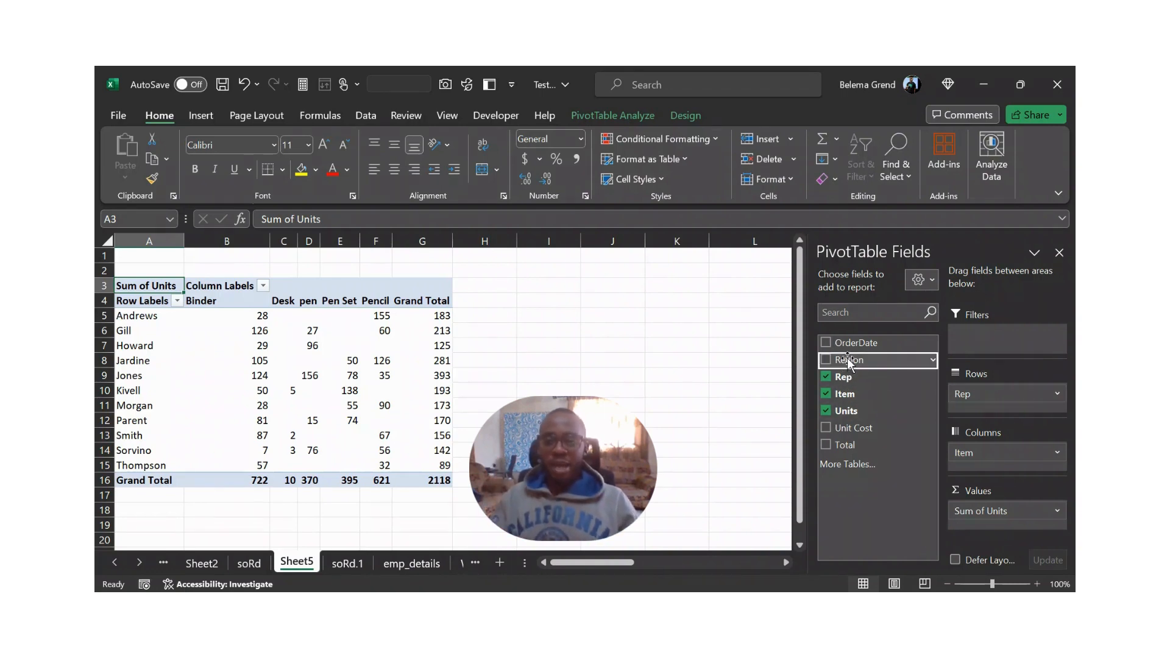
left_click_drag(847, 357, 991, 336)
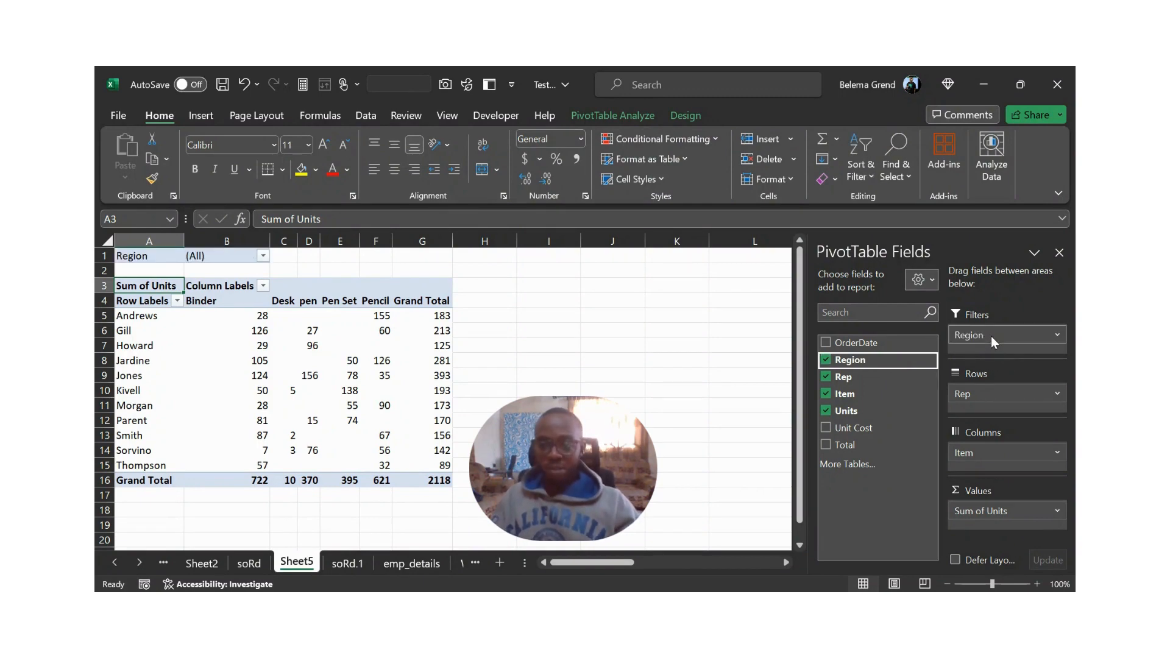
- Filter the PivotTable report to the Central region only
left_click(264, 256)
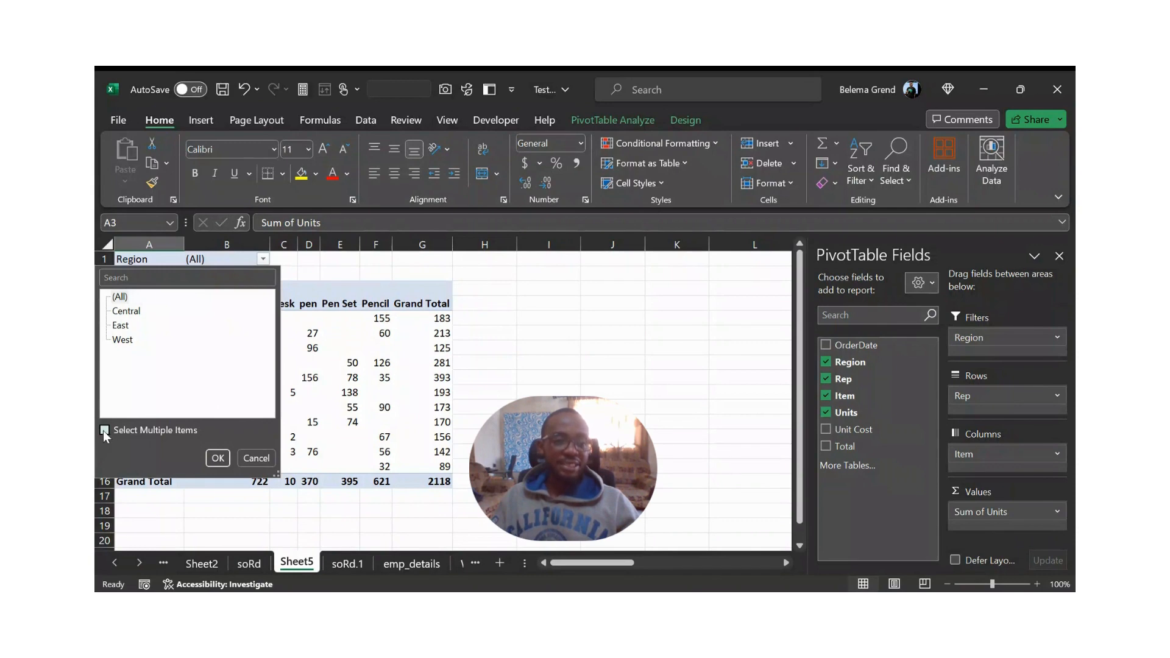
left_click(144, 312)
left_click(130, 313)
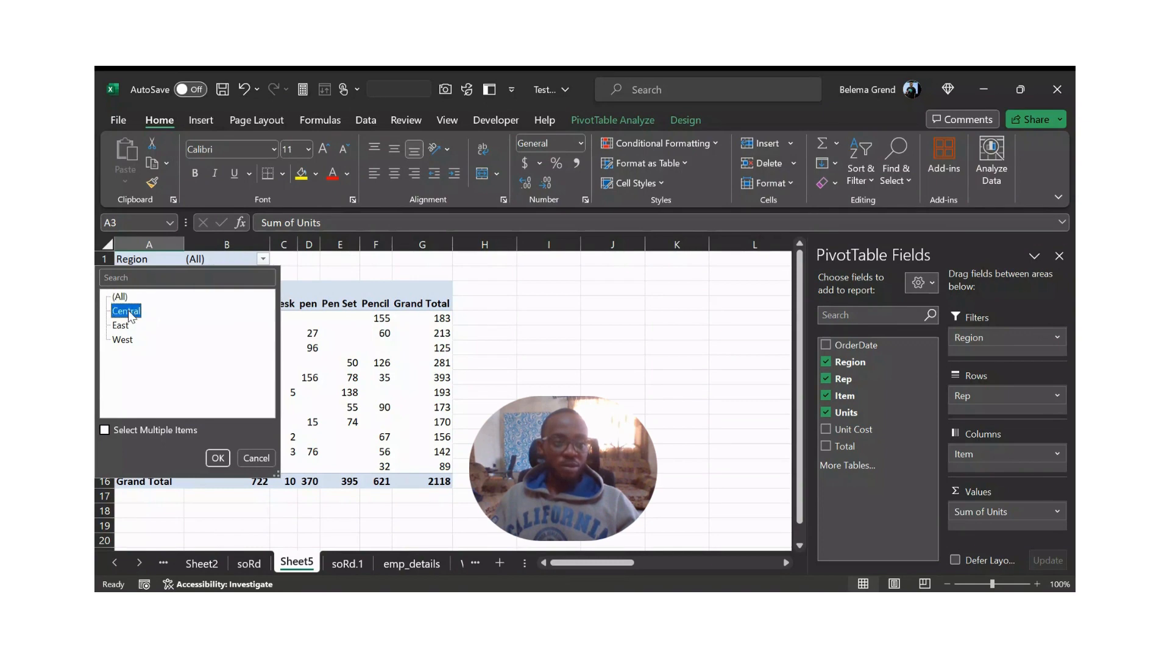
left_click(216, 459)
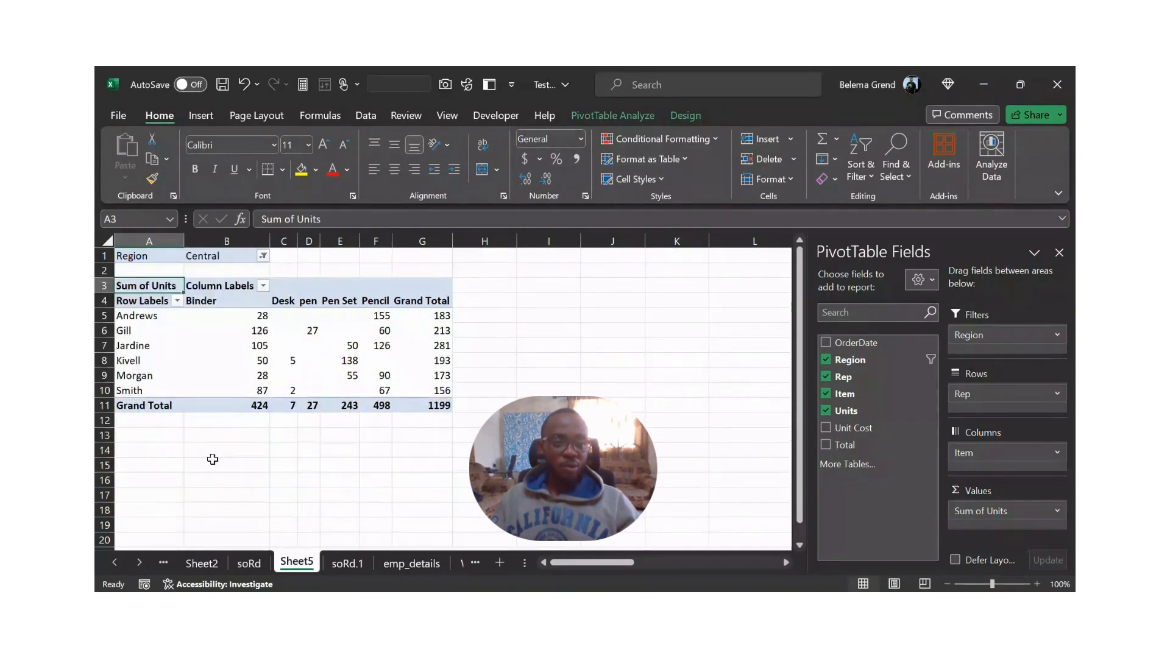
- Allow multiple selections in the Region report filter, and switch the filtered region from Central to East
left_click(263, 256)
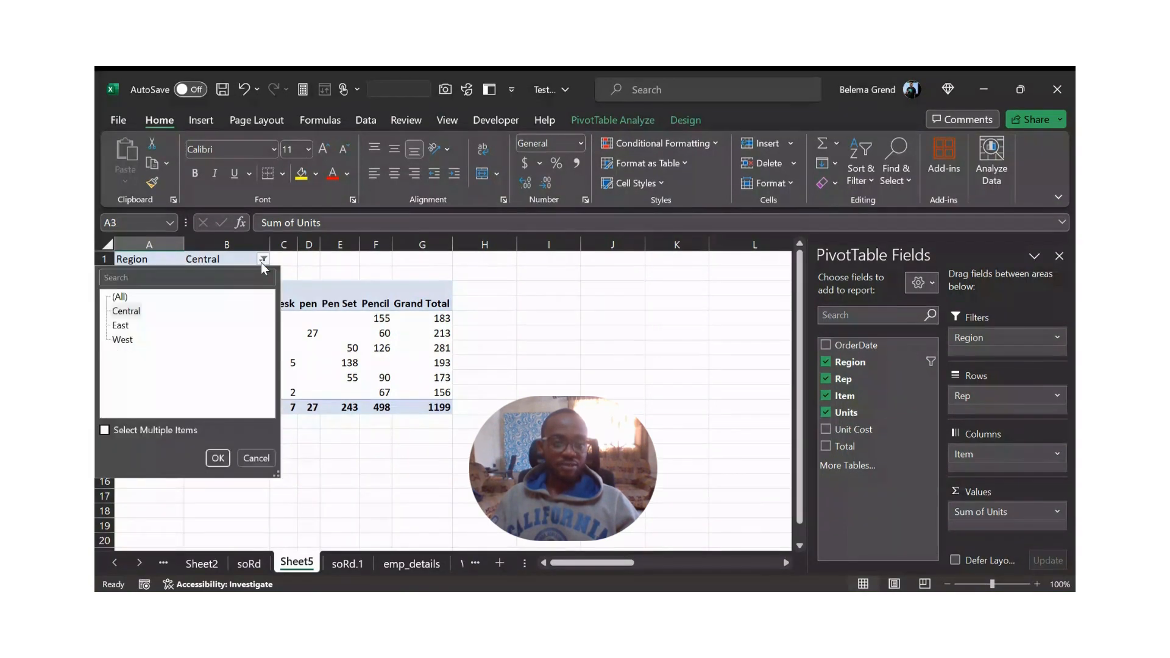
left_click(105, 430)
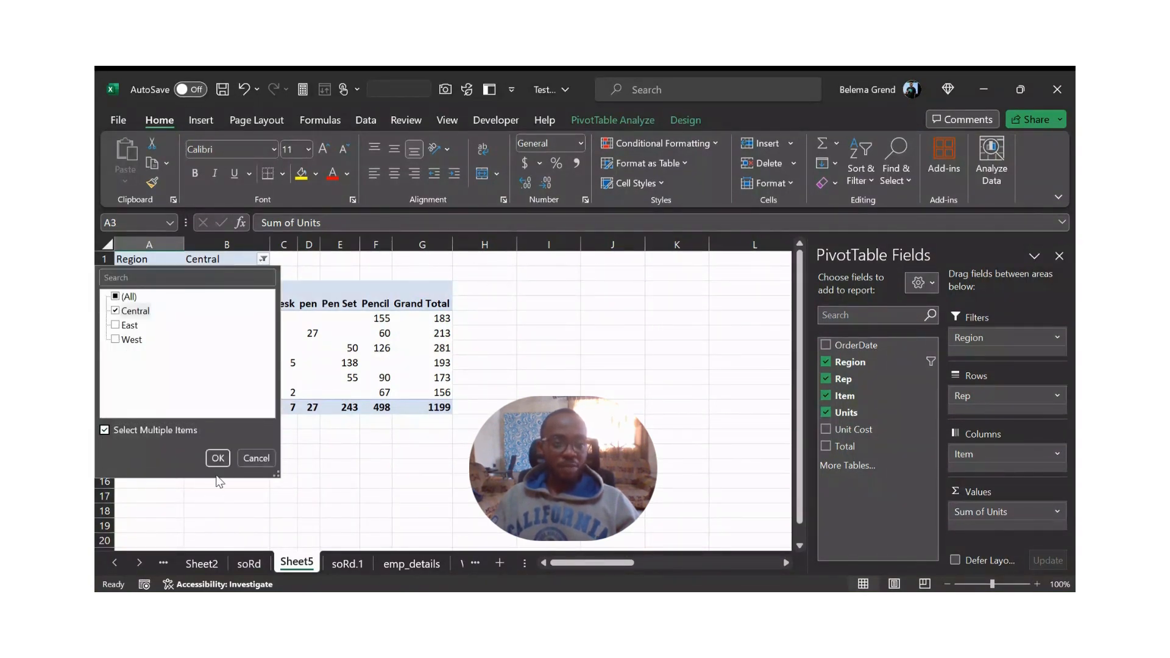
left_click(218, 459)
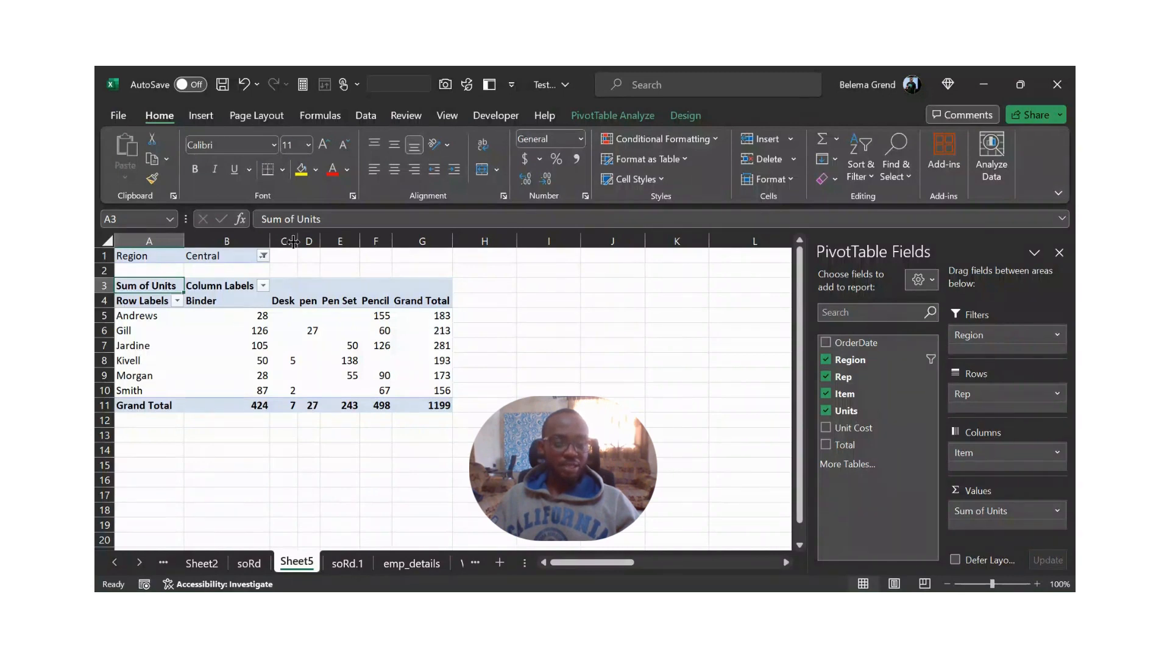
left_click(263, 257)
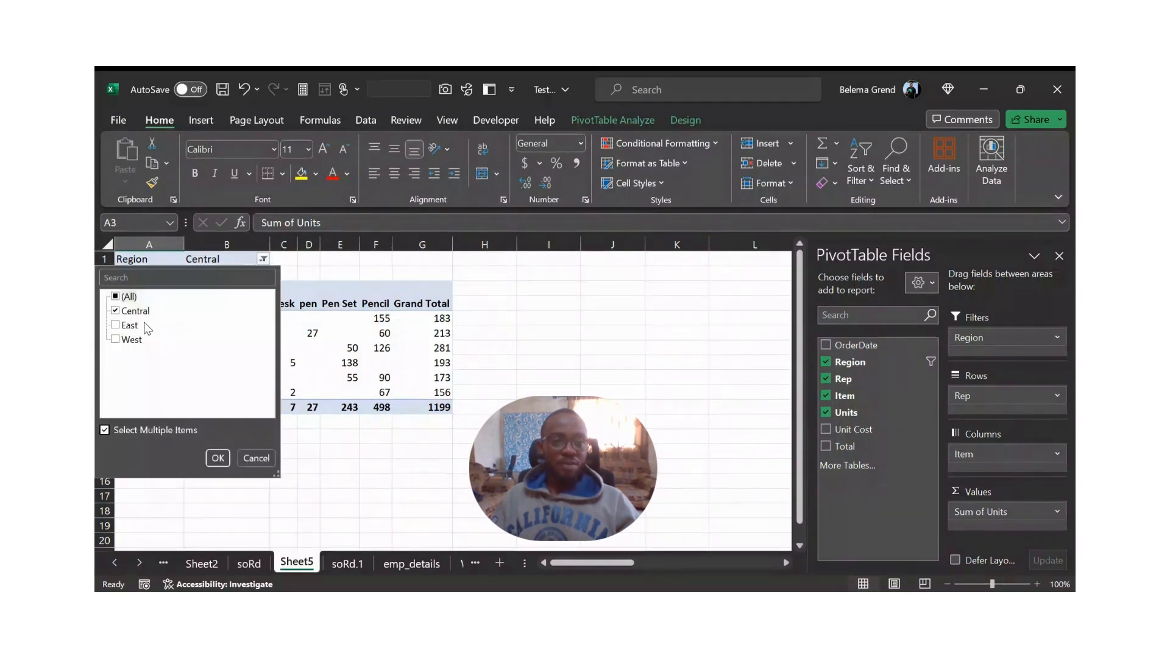
left_click(115, 325)
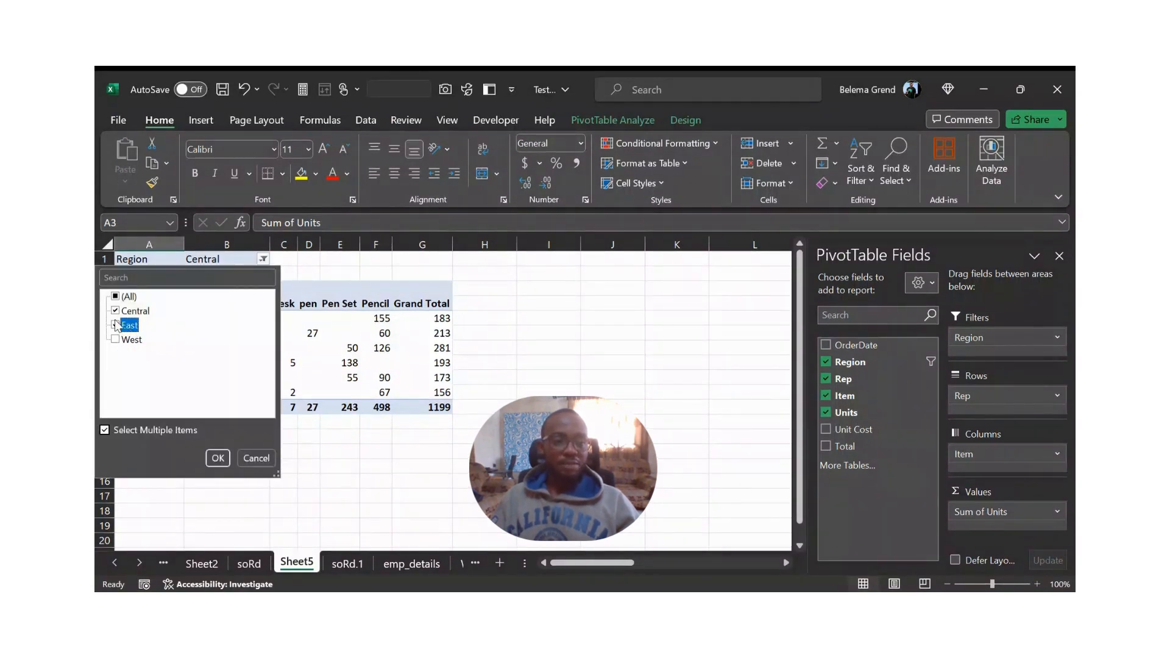
left_click(115, 310)
left_click(212, 460)
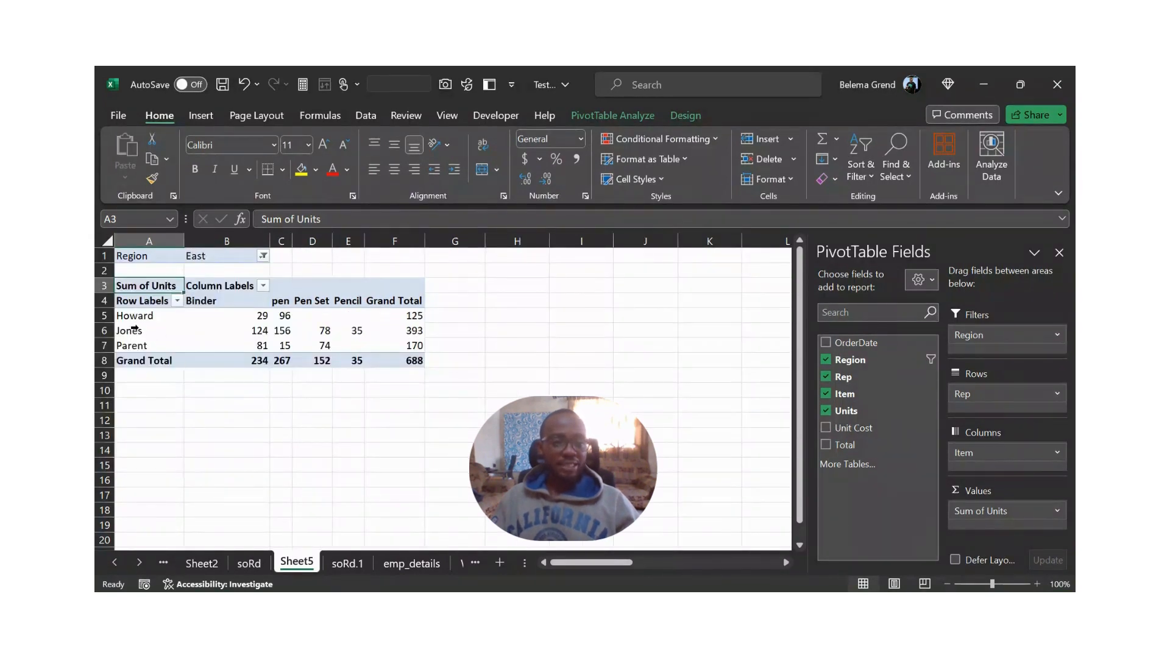
- Change the Region report filter so that only West is included
left_click(262, 256)
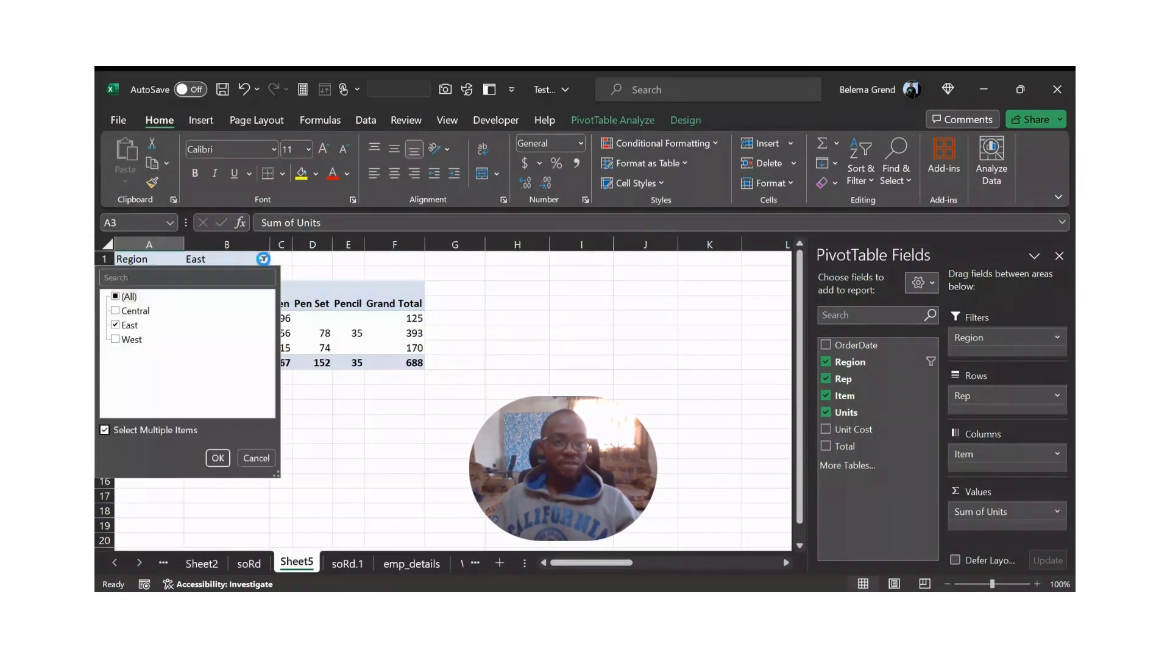
left_click(130, 325)
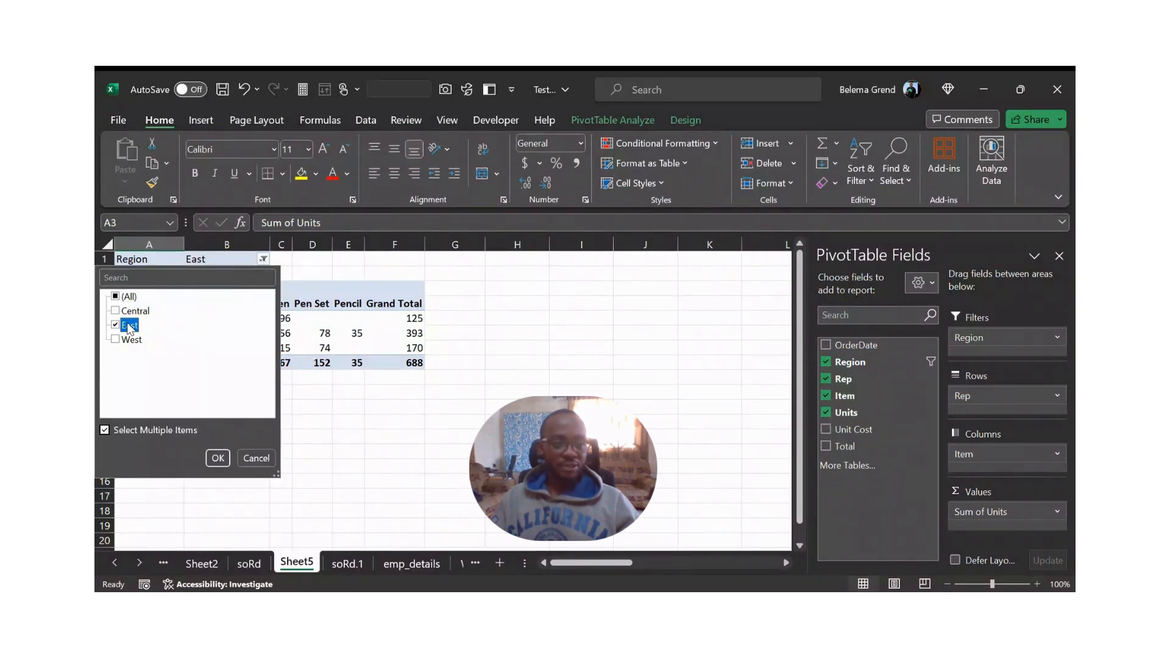
left_click(115, 325)
left_click(122, 340)
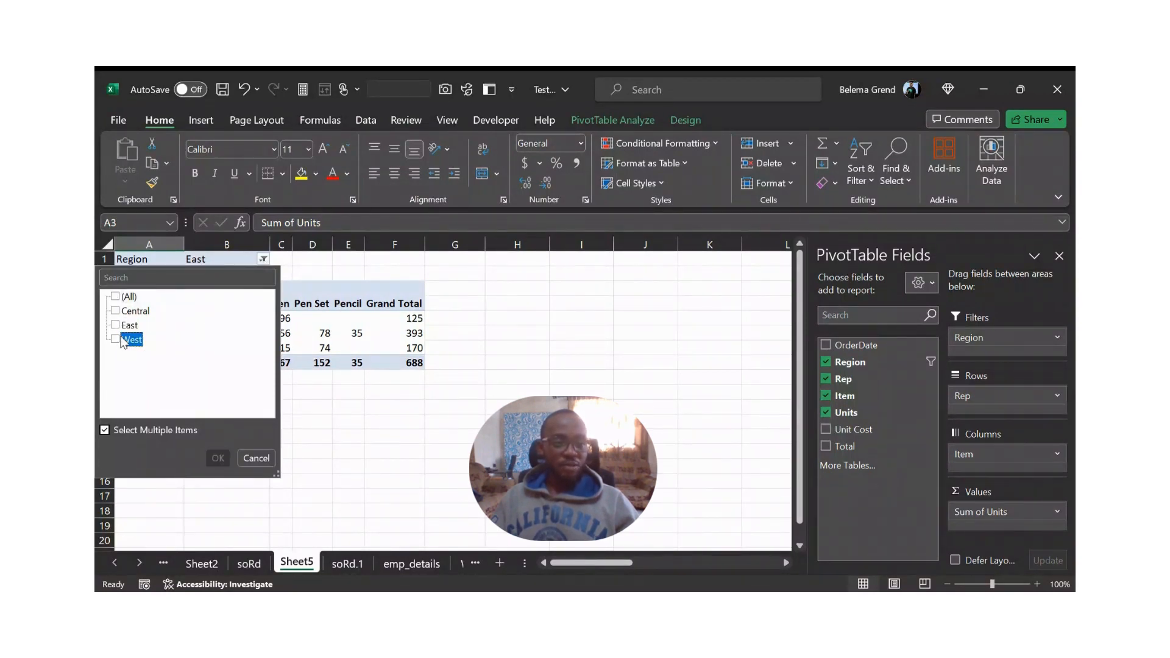
left_click(122, 340)
left_click(218, 458)
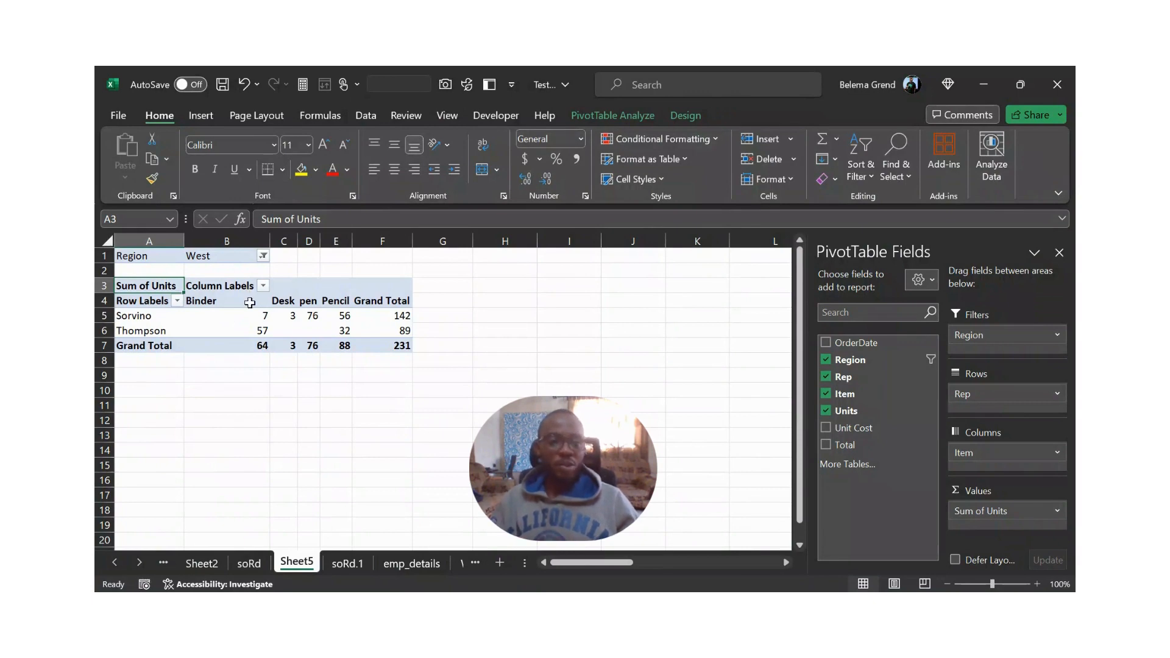
mouse_move(254, 313)
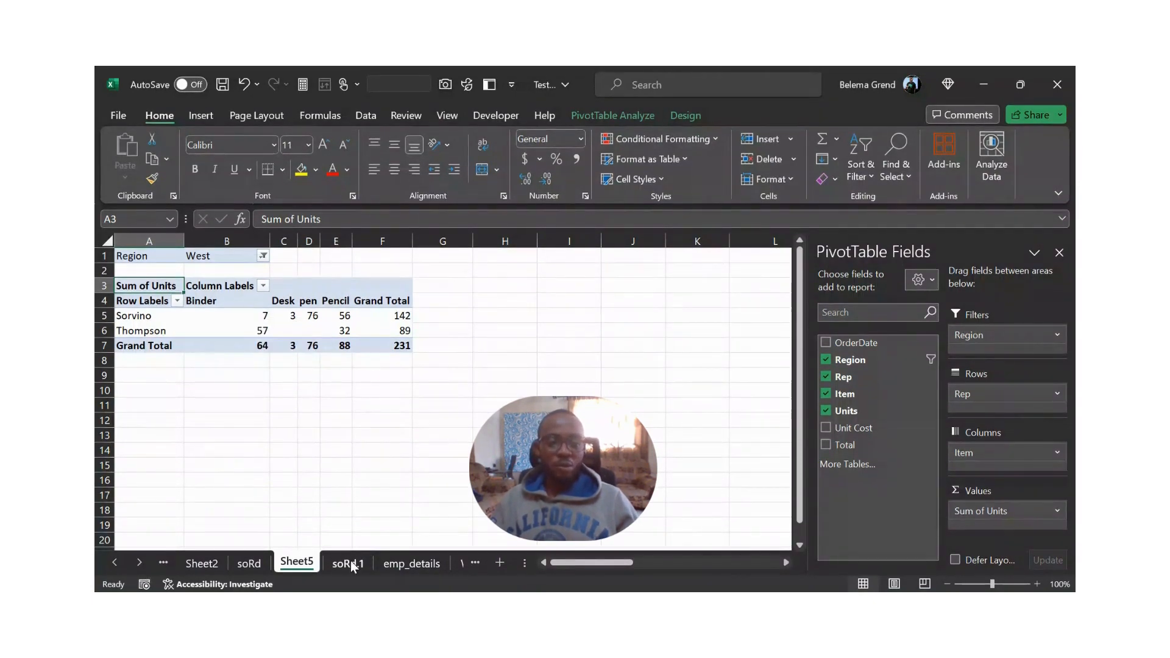
left_click(215, 329)
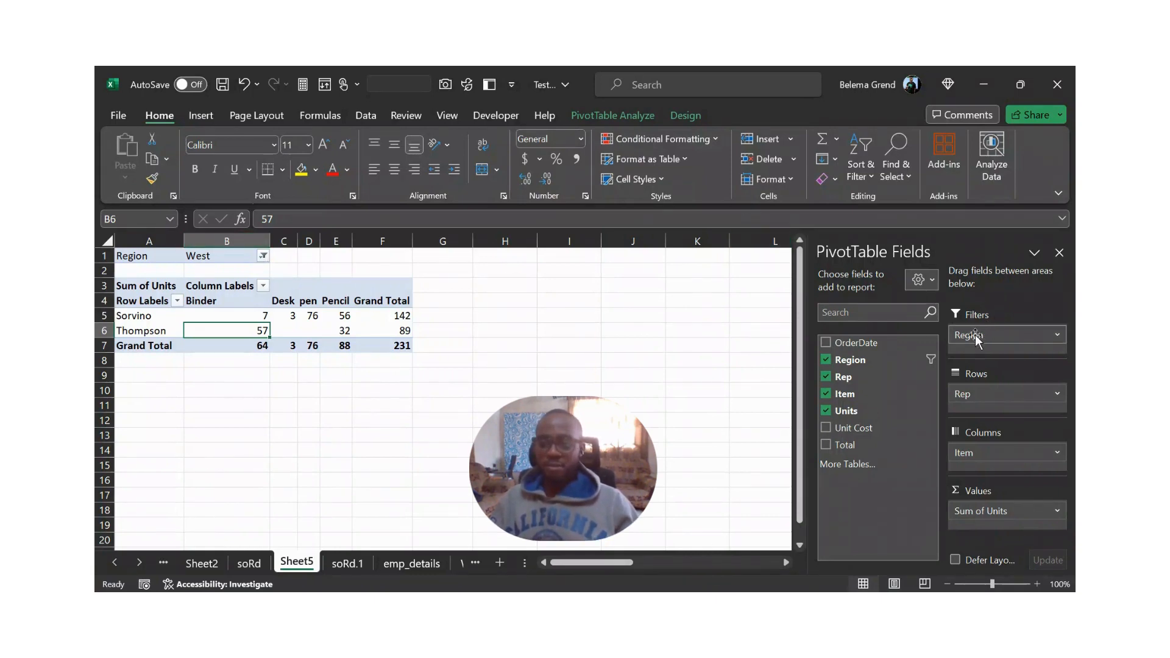
- Remove Region and Rep from the PivotTable, and move Item from the column fields to the row fields
left_click_drag(975, 334, 827, 360)
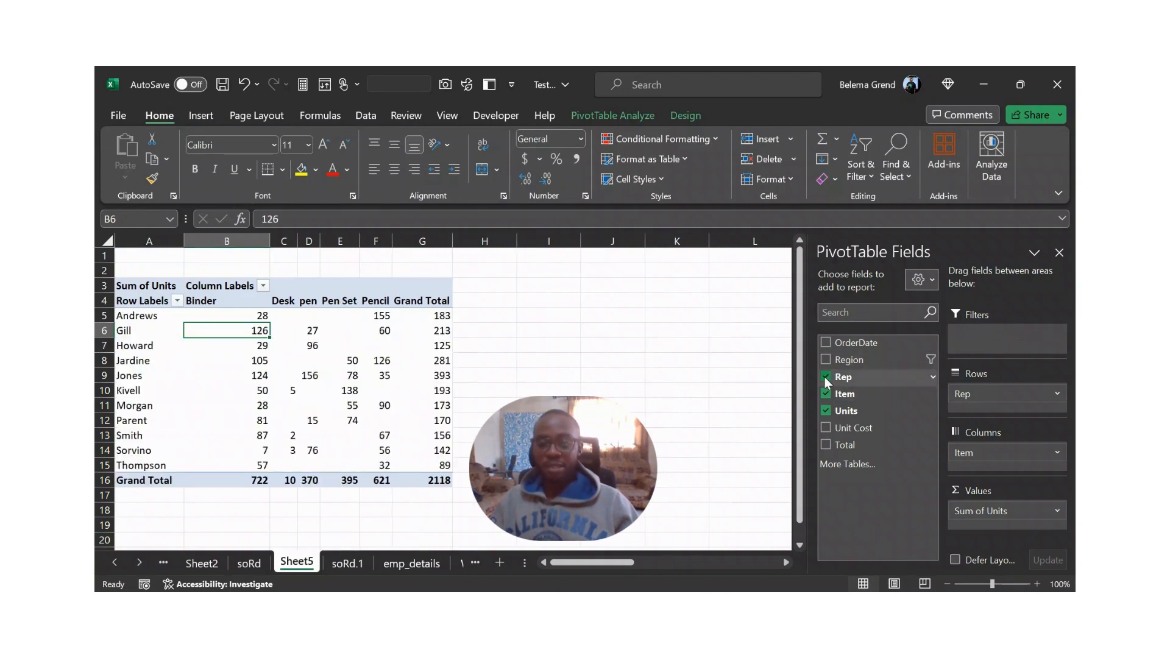
left_click(826, 378)
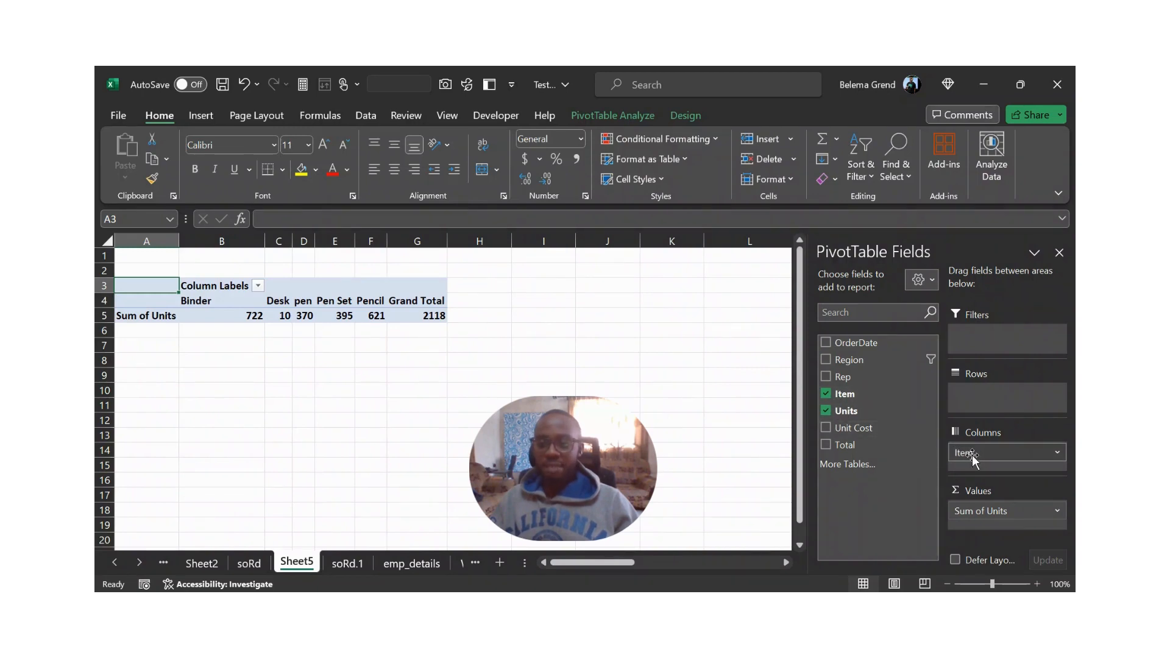
left_click_drag(972, 460, 969, 409)
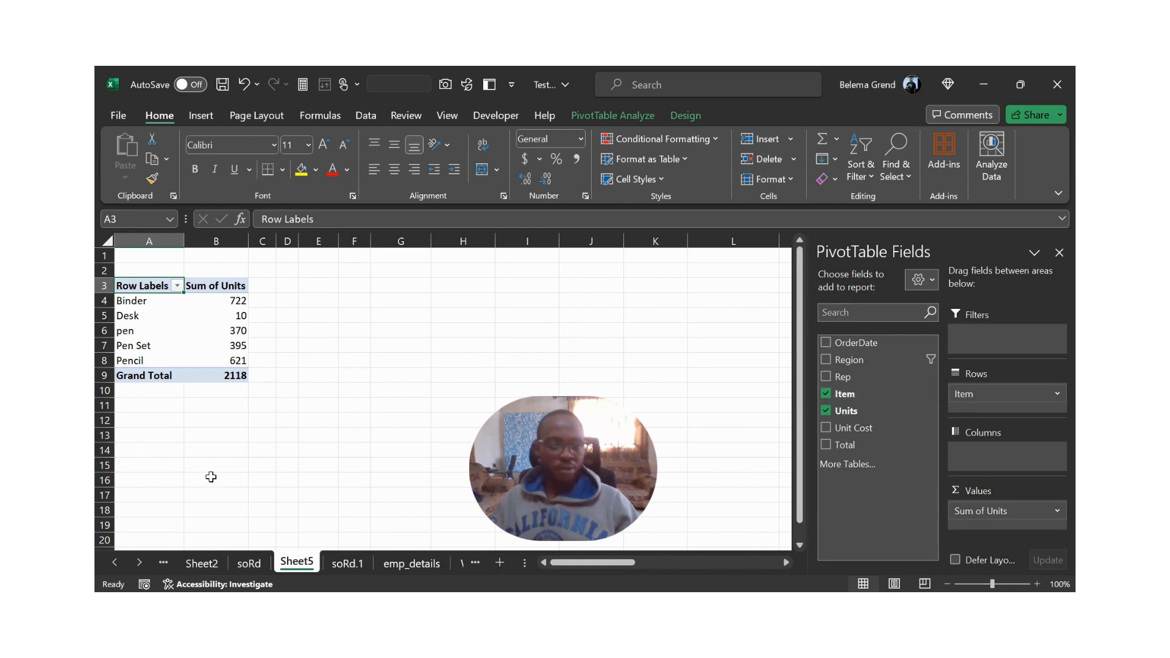
mouse_move(227, 311)
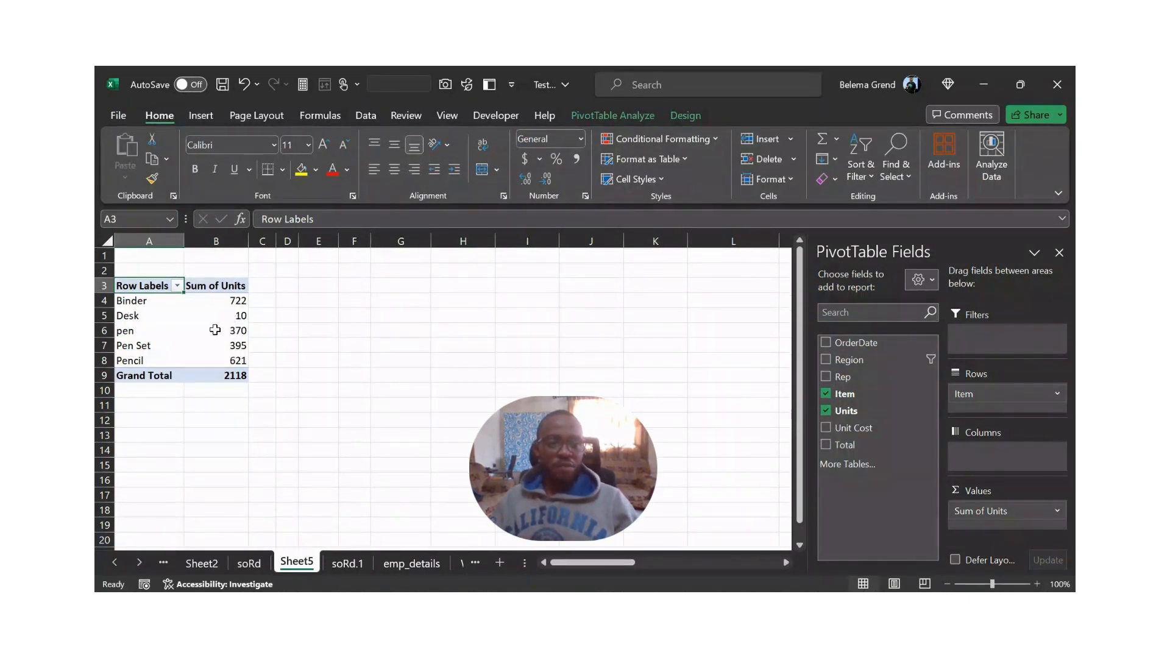
- Sort the PivotTable items by Sum of Units from largest to smallest
left_click(218, 312)
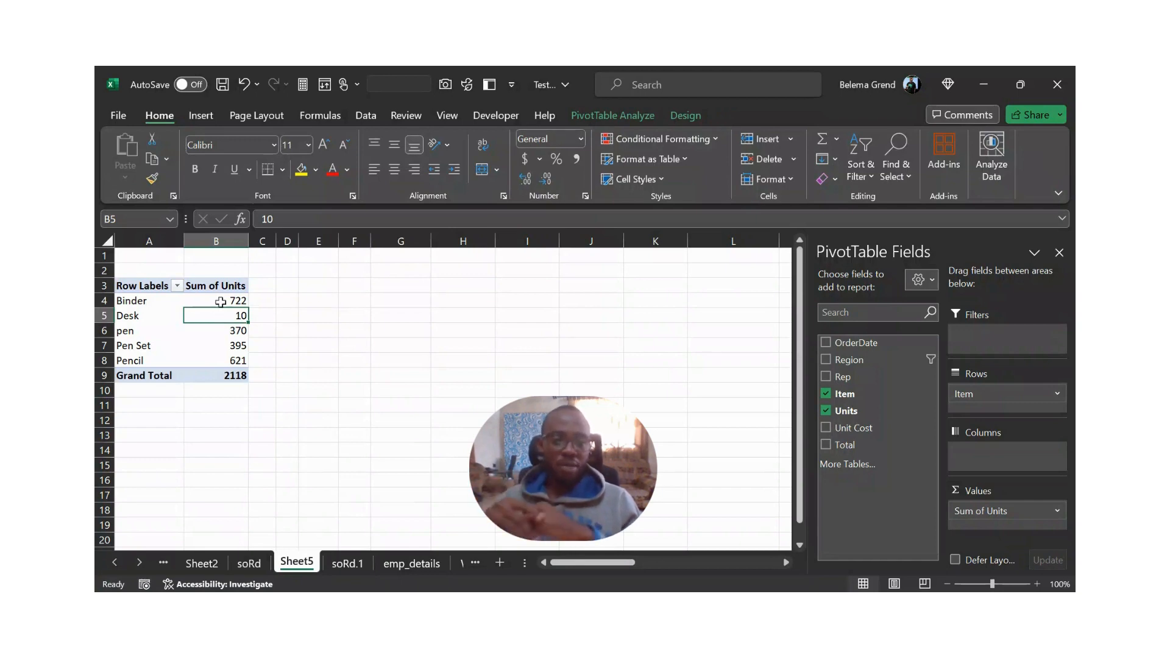
left_click_drag(222, 301, 229, 360)
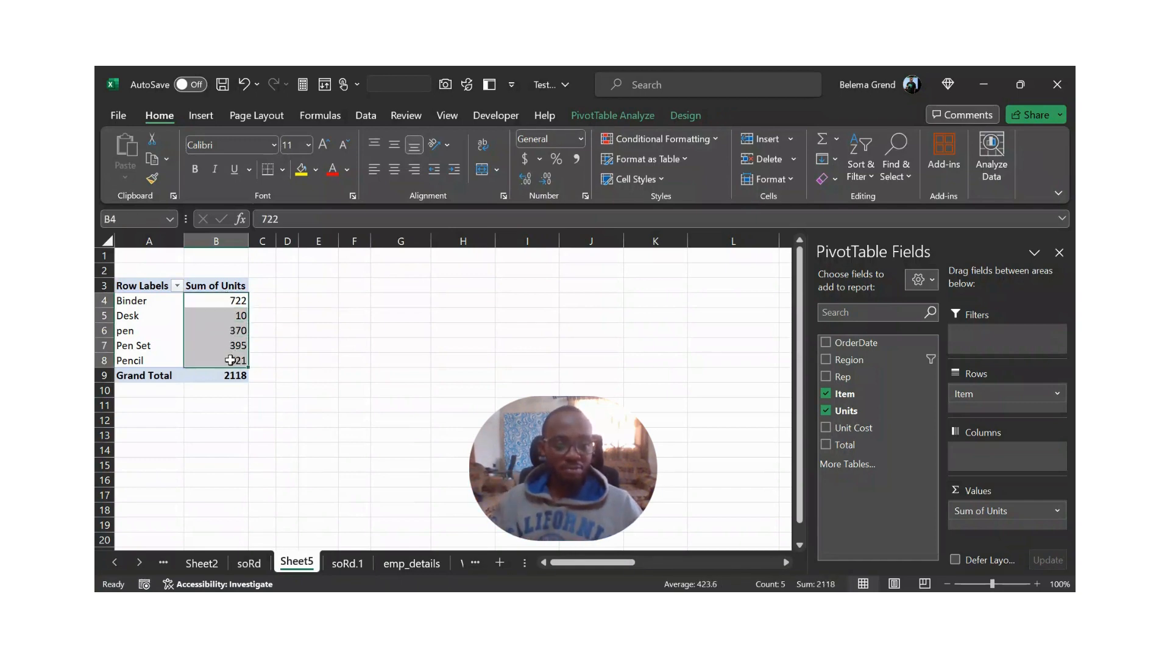
left_click(227, 307)
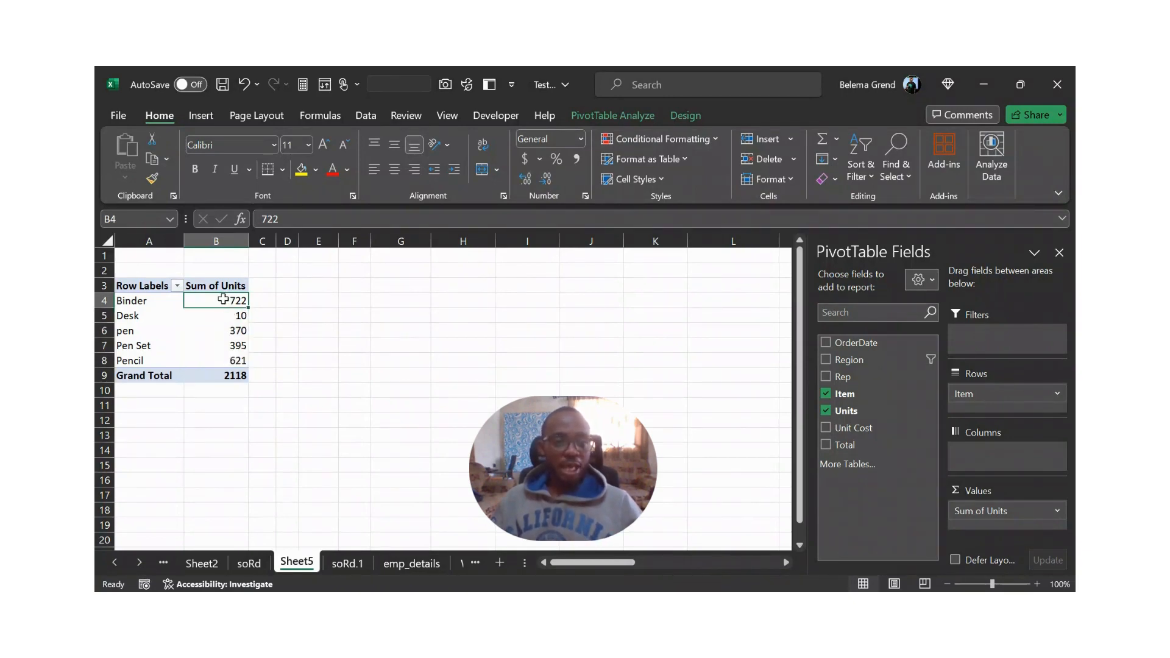
right_click(227, 303)
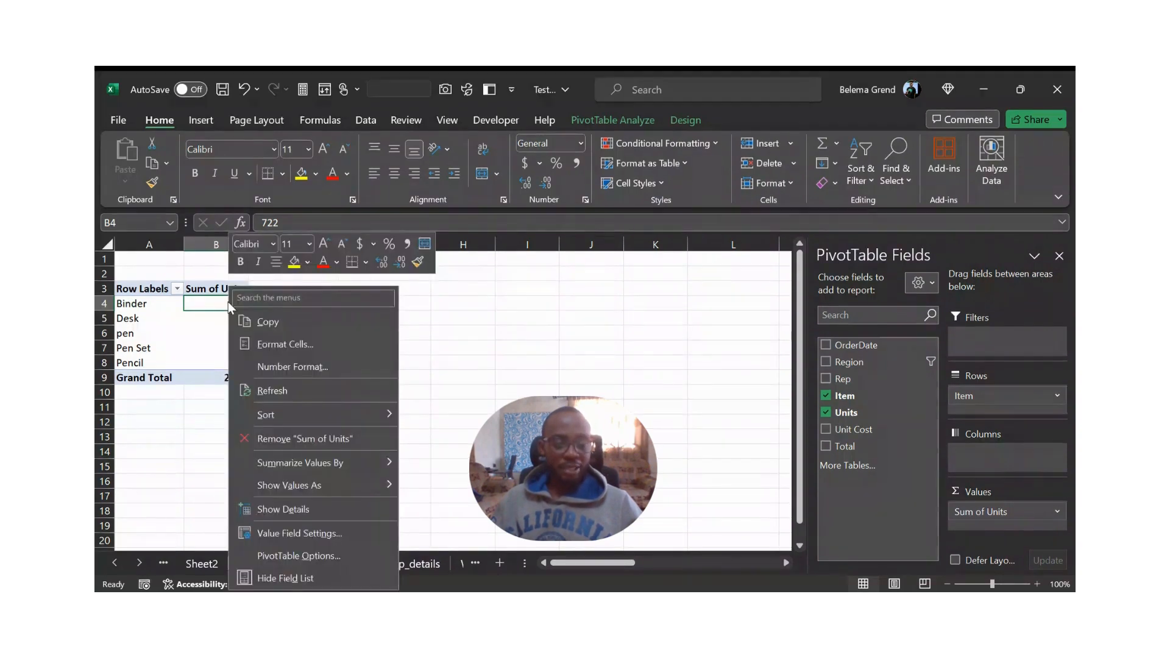
mouse_move(298, 415)
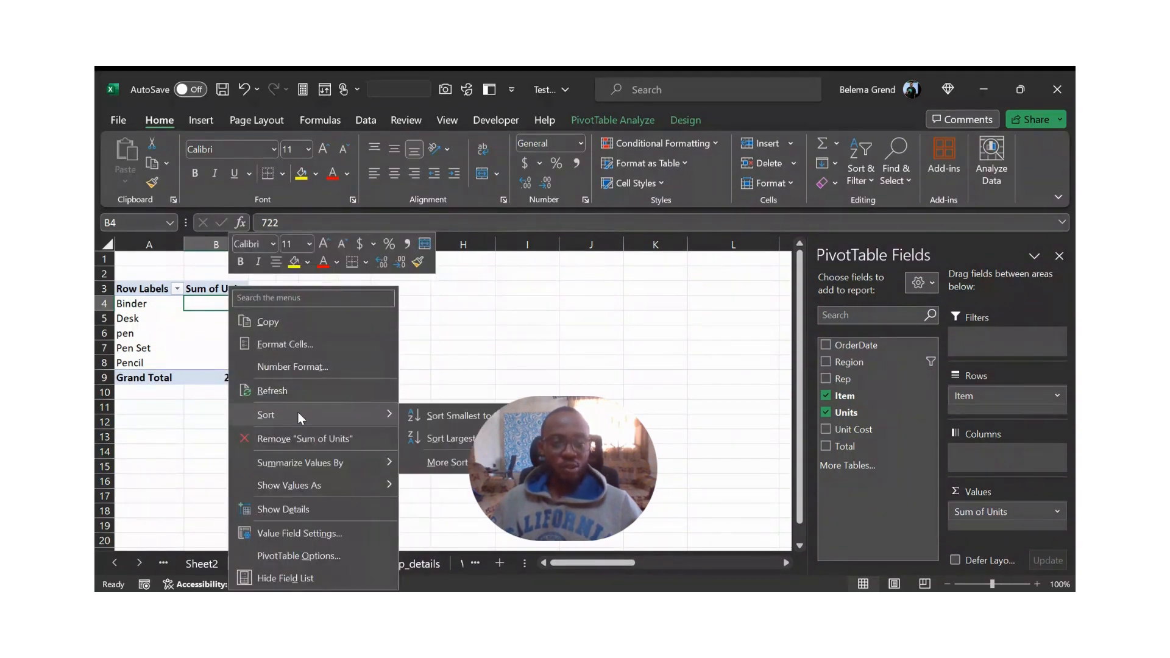
left_click(447, 463)
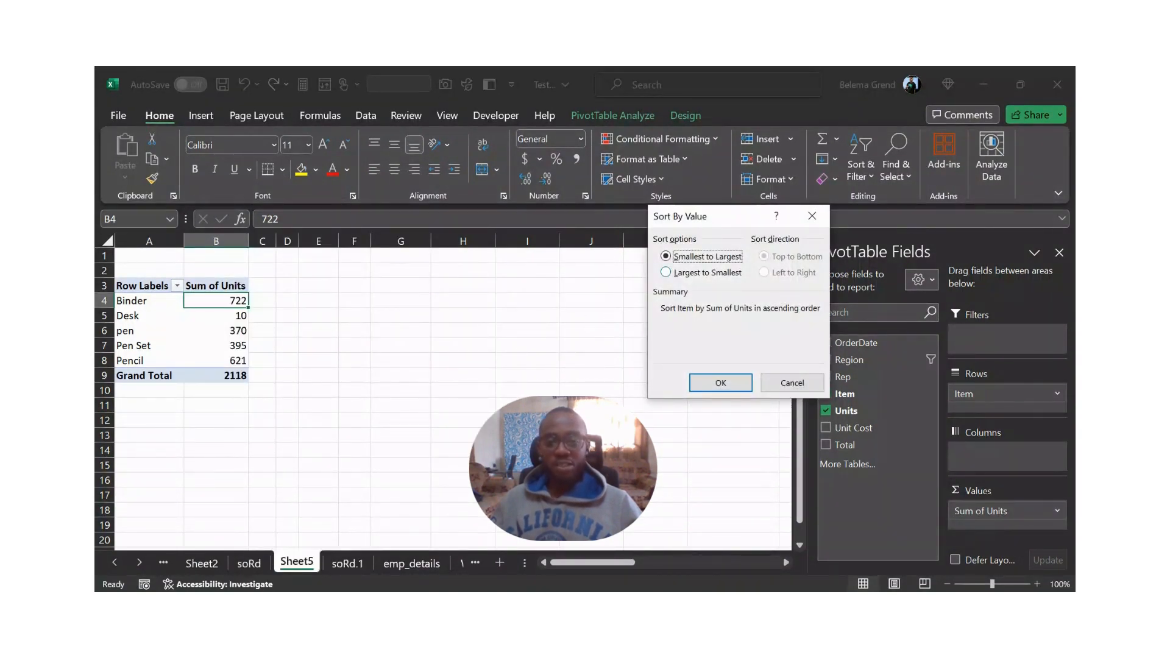
left_click(665, 272)
left_click(719, 382)
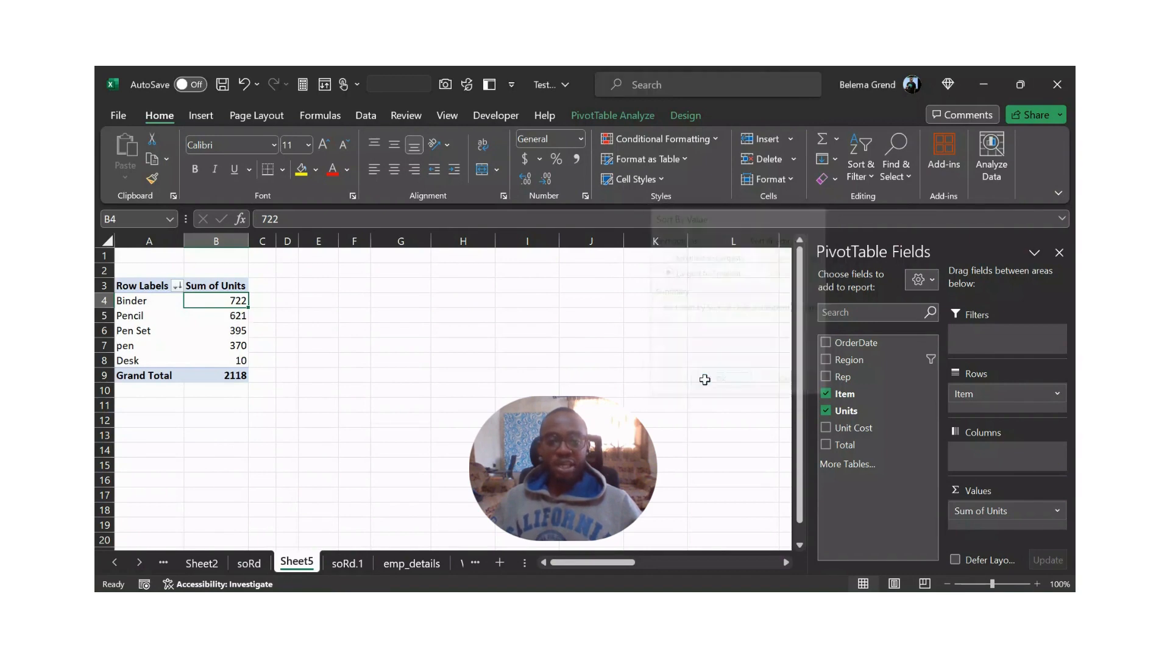
left_click(216, 318)
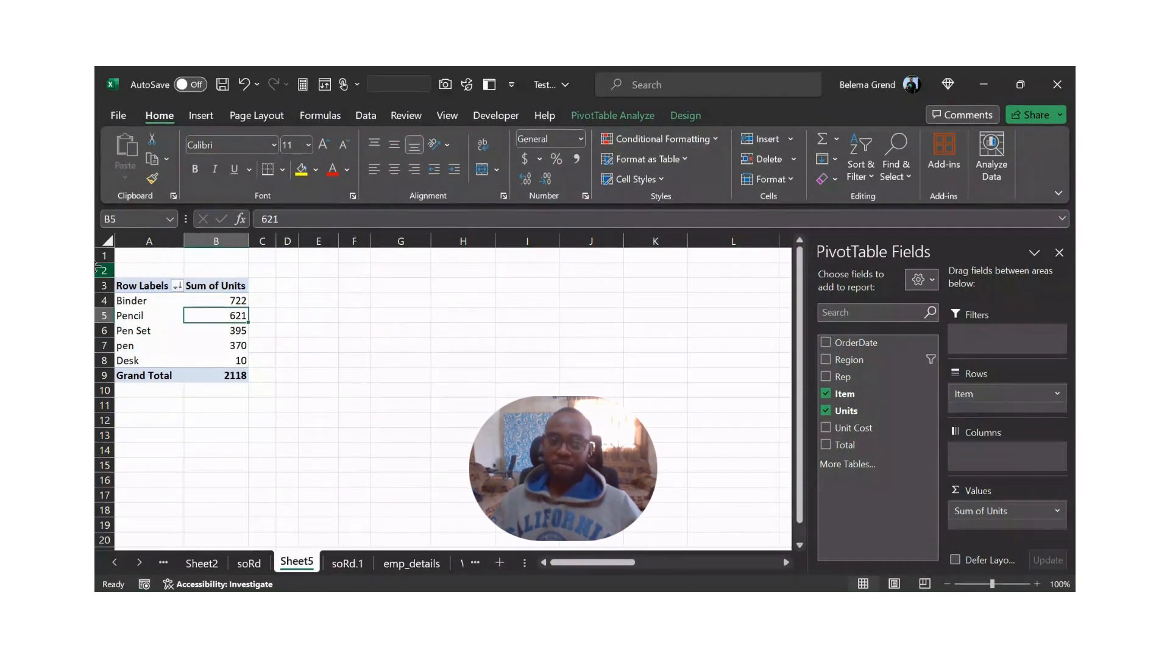
- Apply a Top 10 filter to the Item rows that shows the top 3 items by Sum of Units
right_click(140, 306)
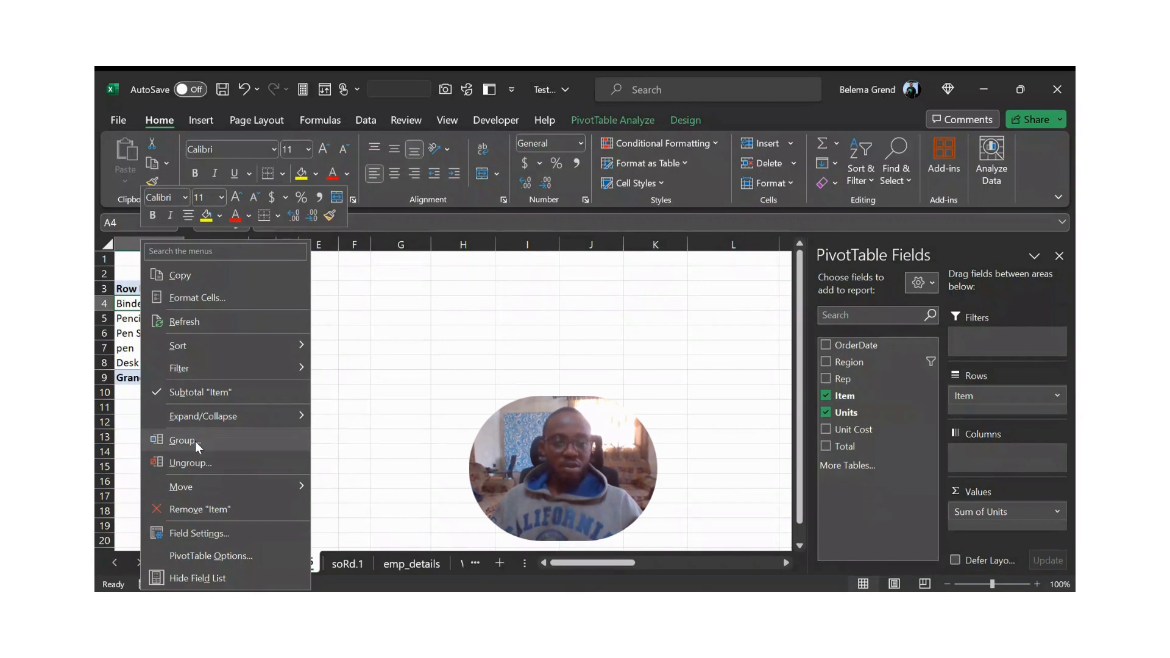
mouse_move(215, 368)
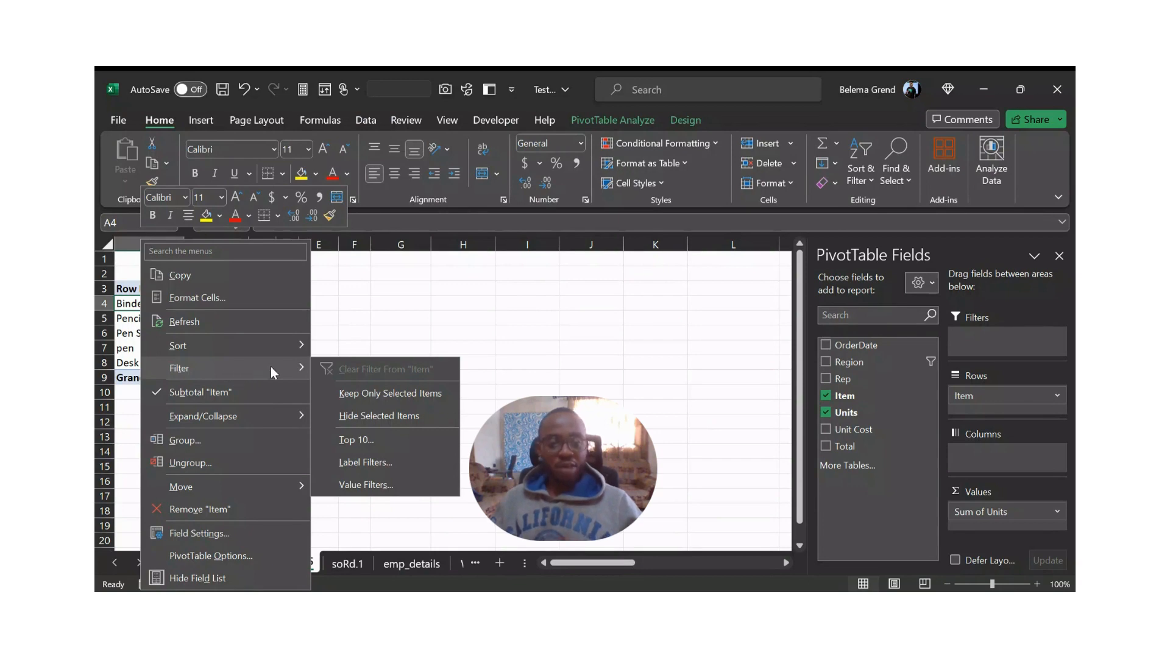
left_click(359, 437)
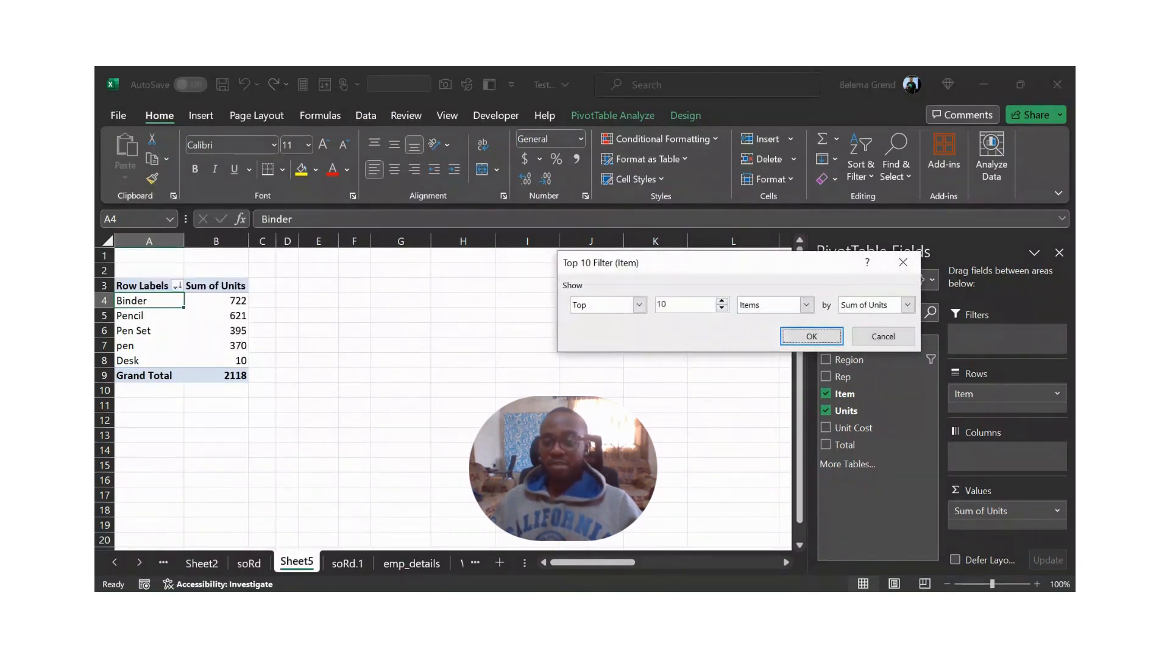
double_click(661, 305)
type("9")
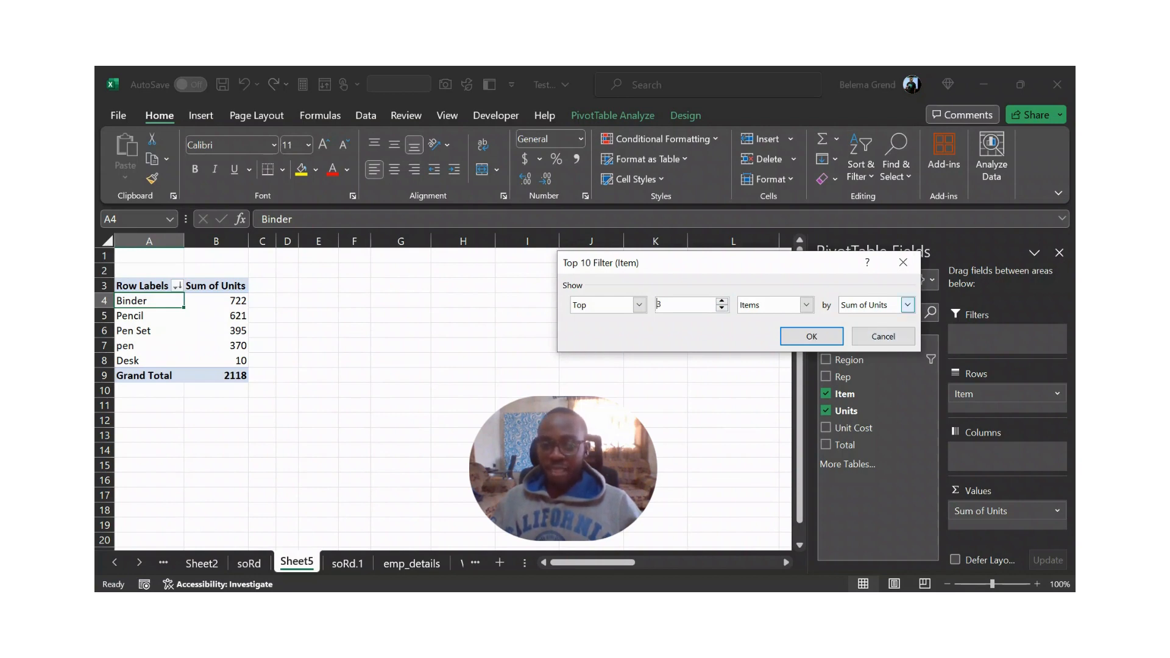
left_click(908, 305)
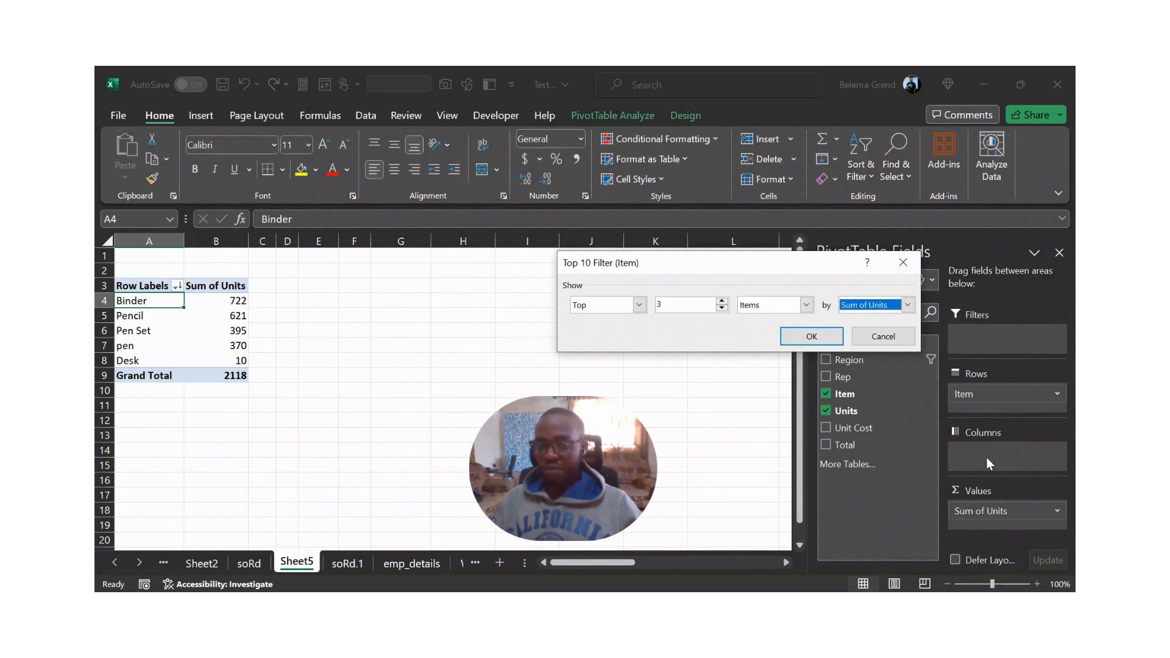
left_click(638, 311)
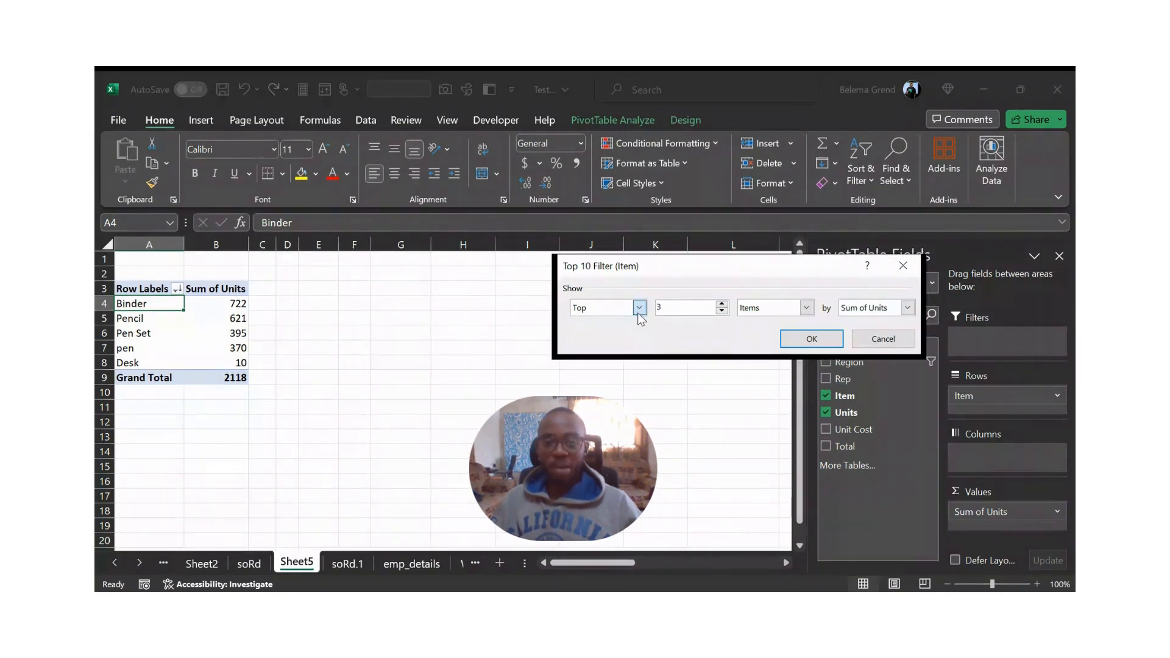
left_click(638, 313)
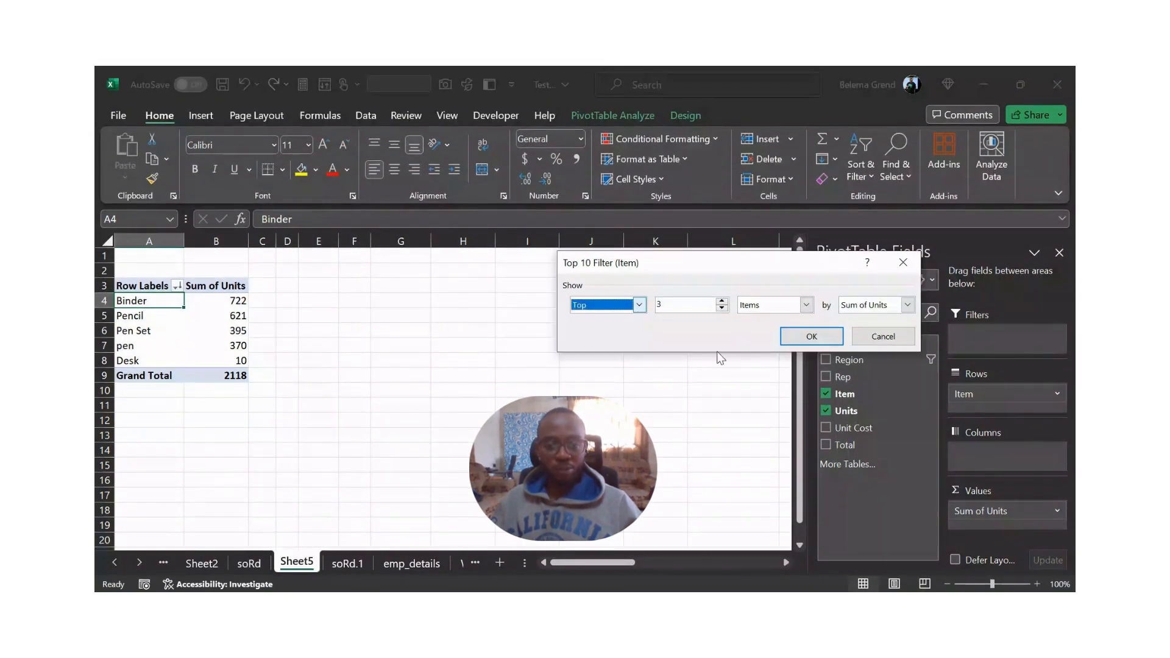
left_click(830, 339)
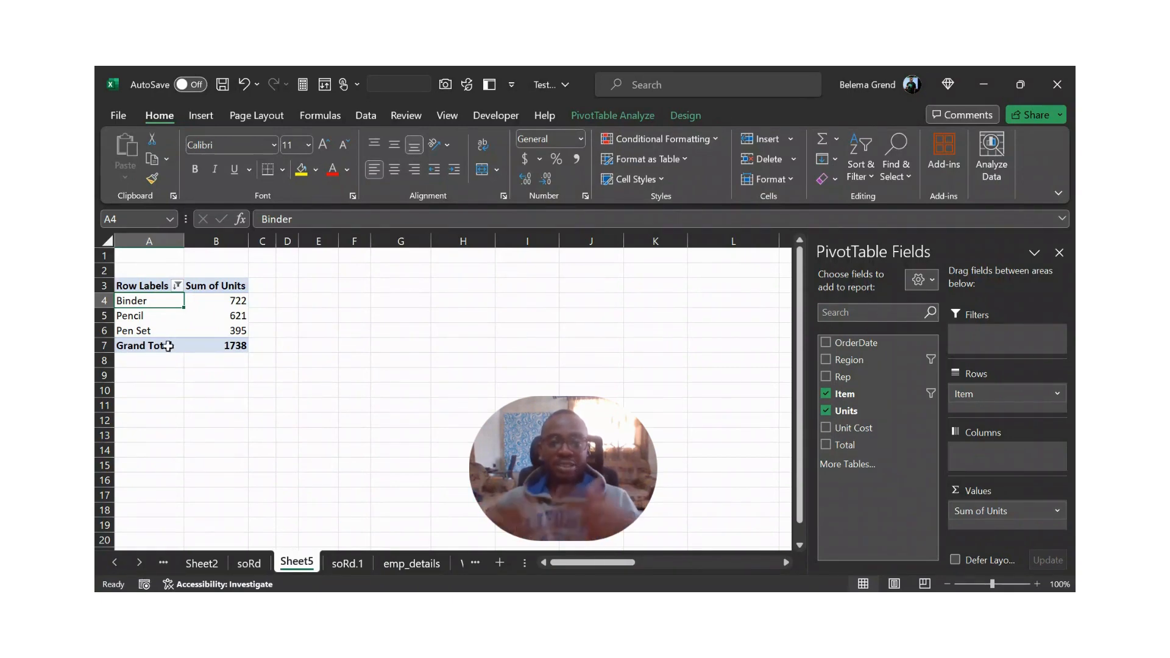
left_click(284, 481)
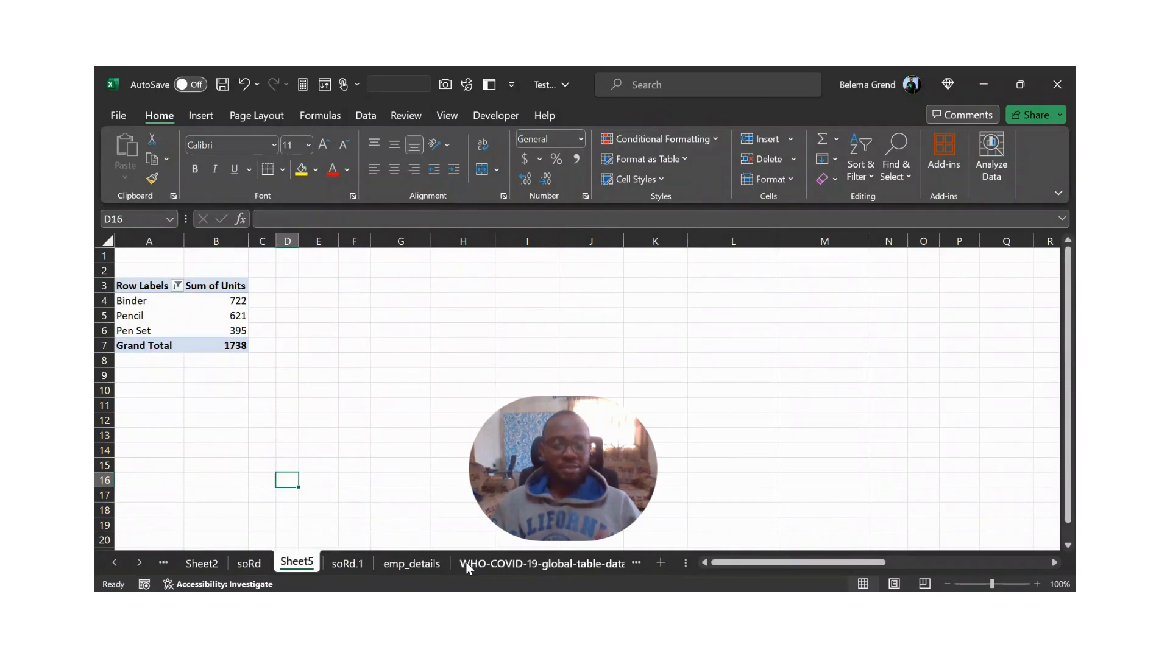